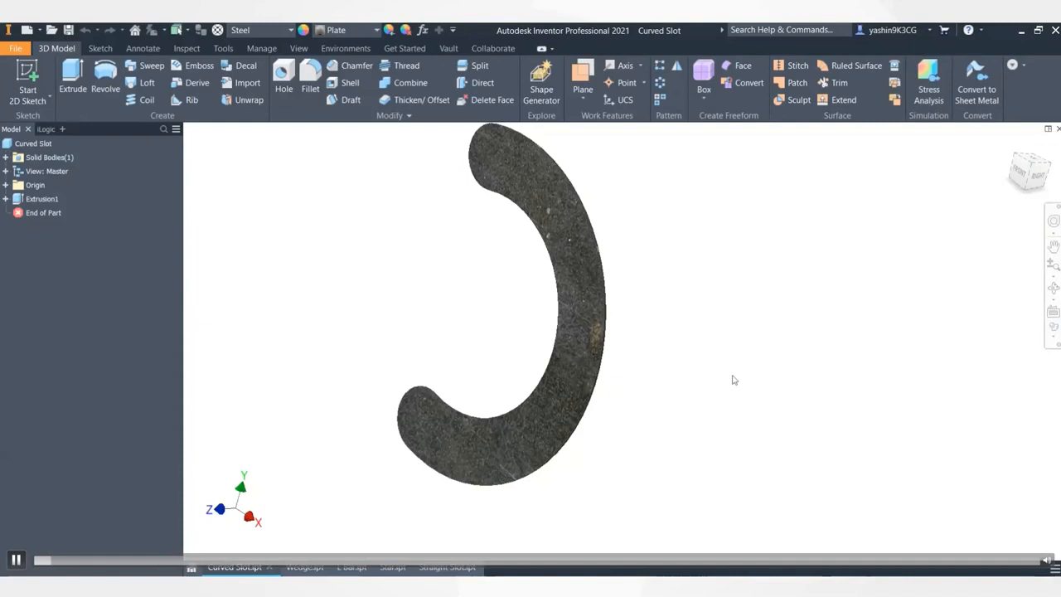
- Examine the Curved Slot, Wedge, L Bar, Star and Straight Slot parts one after another
mouse_move(734, 405)
middle_mouse_down("shift")
mouse_move(590, 381)
mouse_move(748, 420)
middle_mouse_up("shift")
left_click(304, 570)
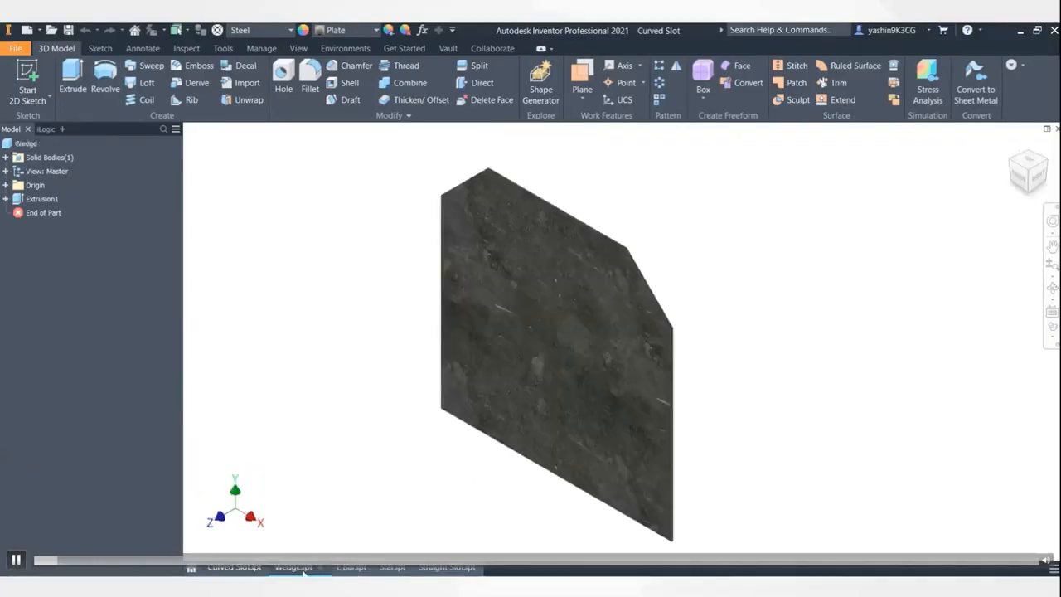
middle_click_drag(813, 434, 702, 426, "shift")
left_click(351, 569)
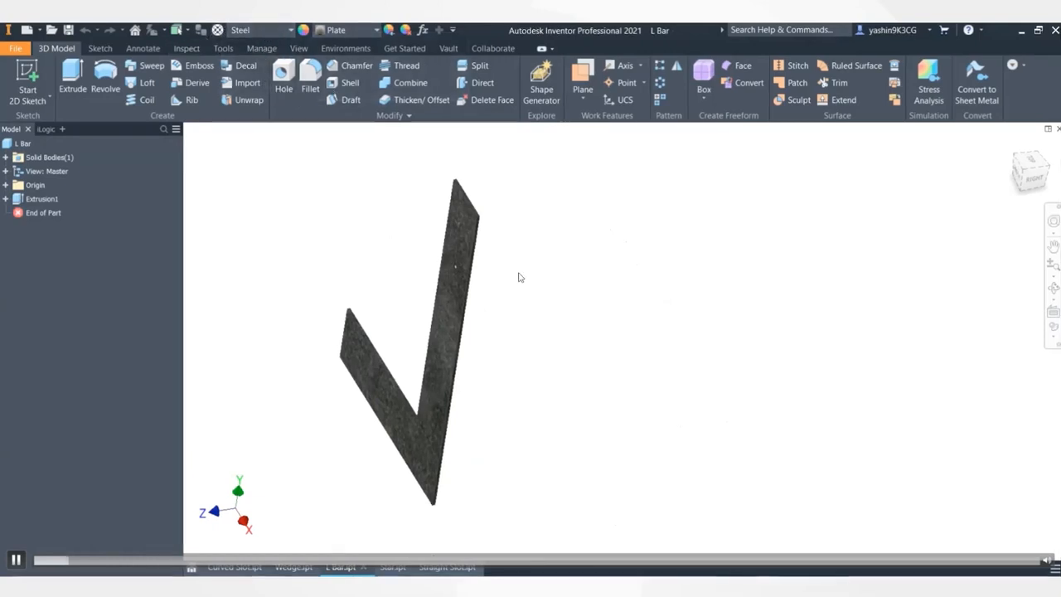
scroll(470, 208, "down", 5)
scroll(567, 244, "up", 2)
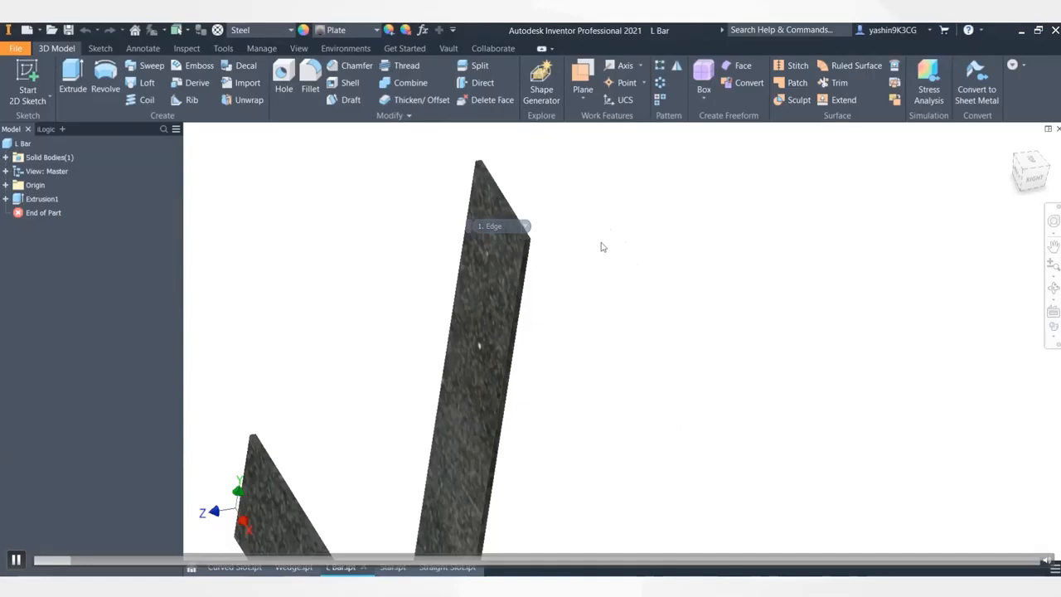
scroll(602, 247, "up", 4)
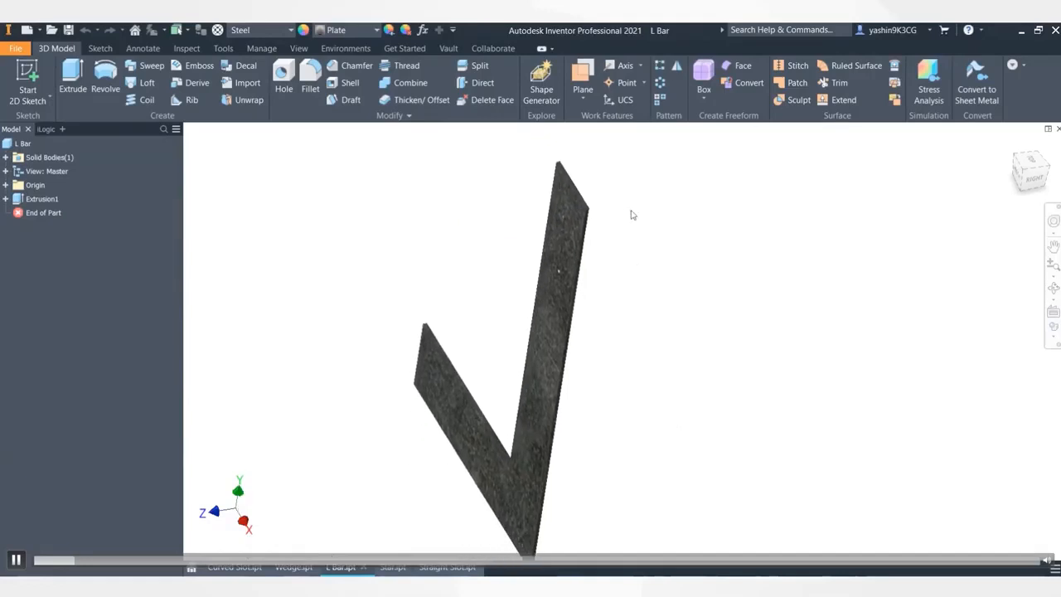
left_click(398, 570)
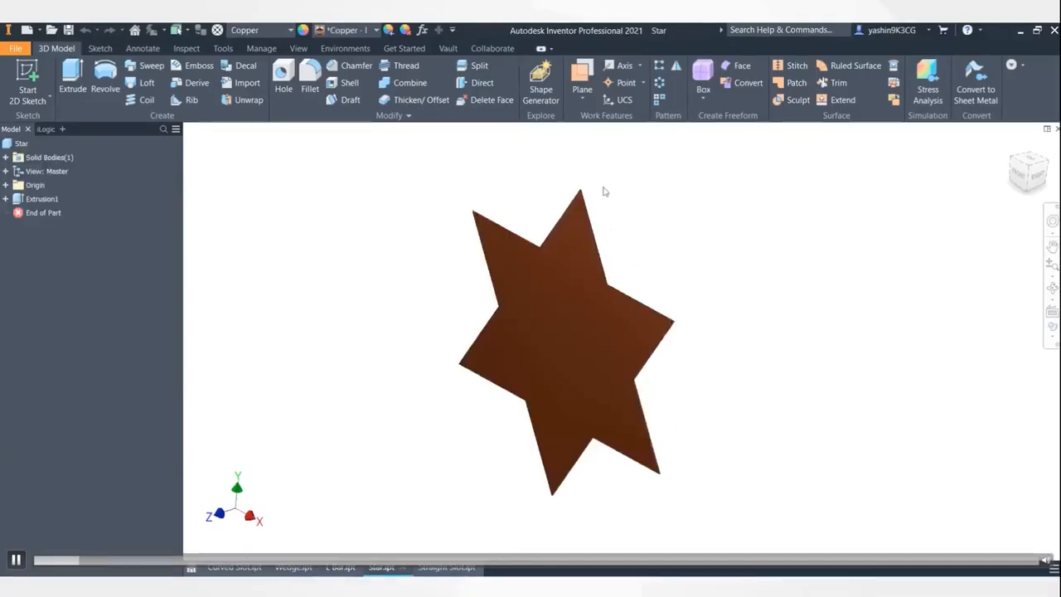
left_click(444, 568)
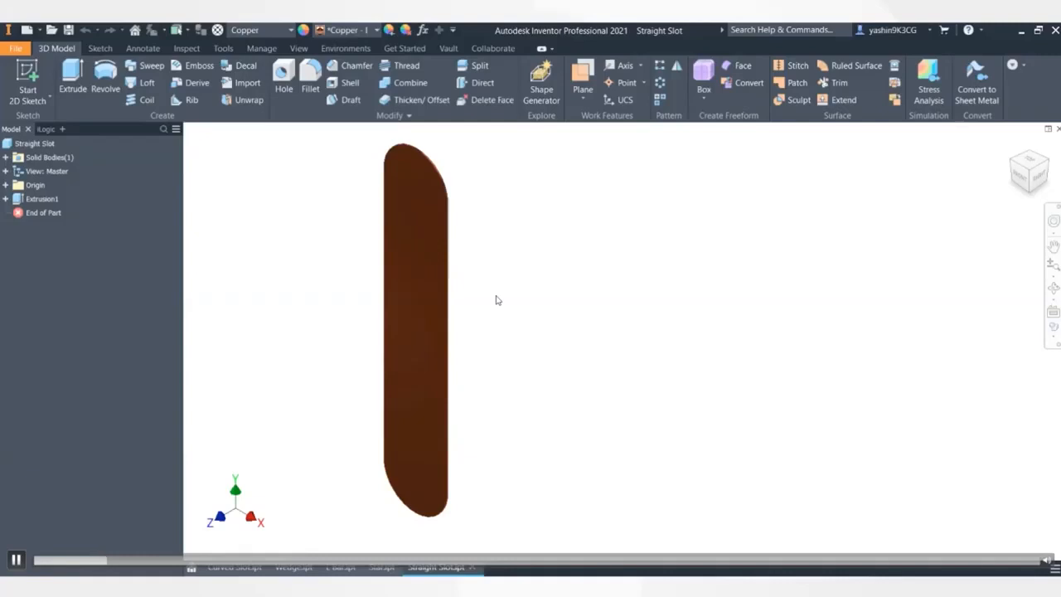
mouse_move(527, 245)
middle_mouse_down("shift")
mouse_move(580, 234)
mouse_move(529, 234)
middle_mouse_up("shift")
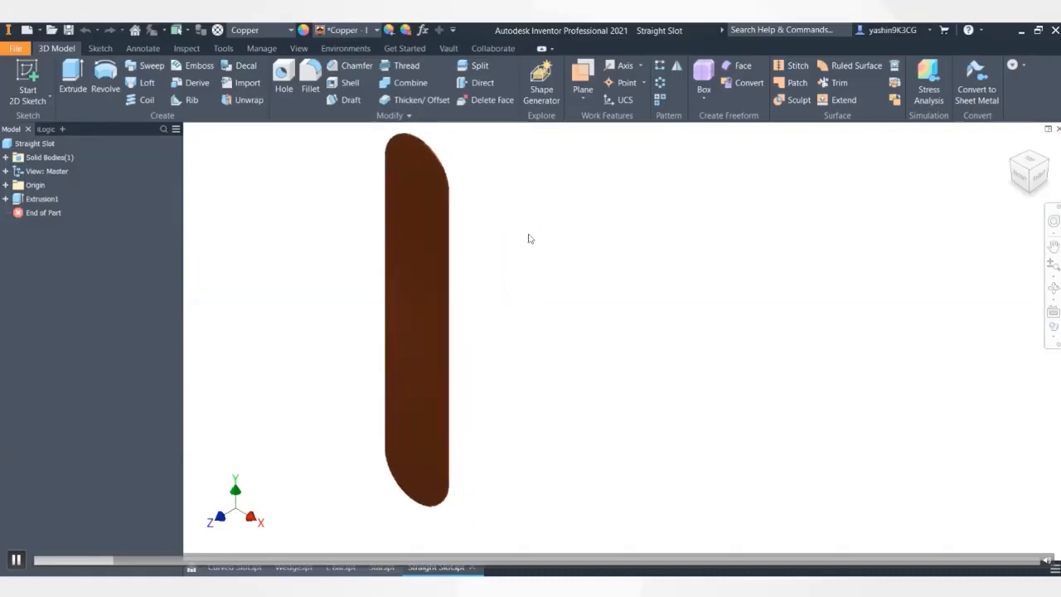
- Create a new nest file from the Standard (mm).inest template in the Inventor Nesting folder
left_click(135, 31)
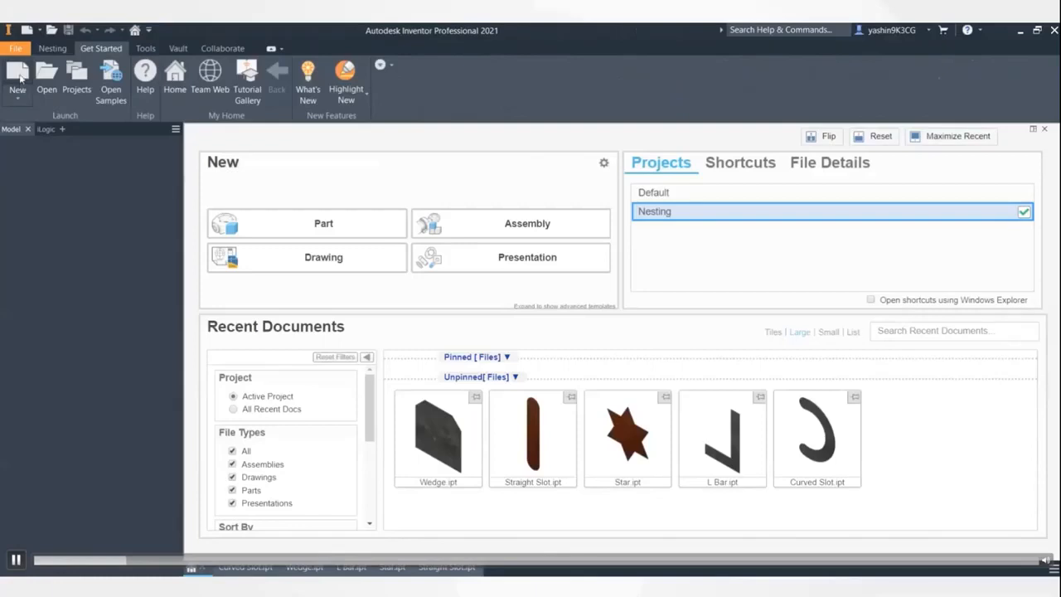
left_click(18, 78)
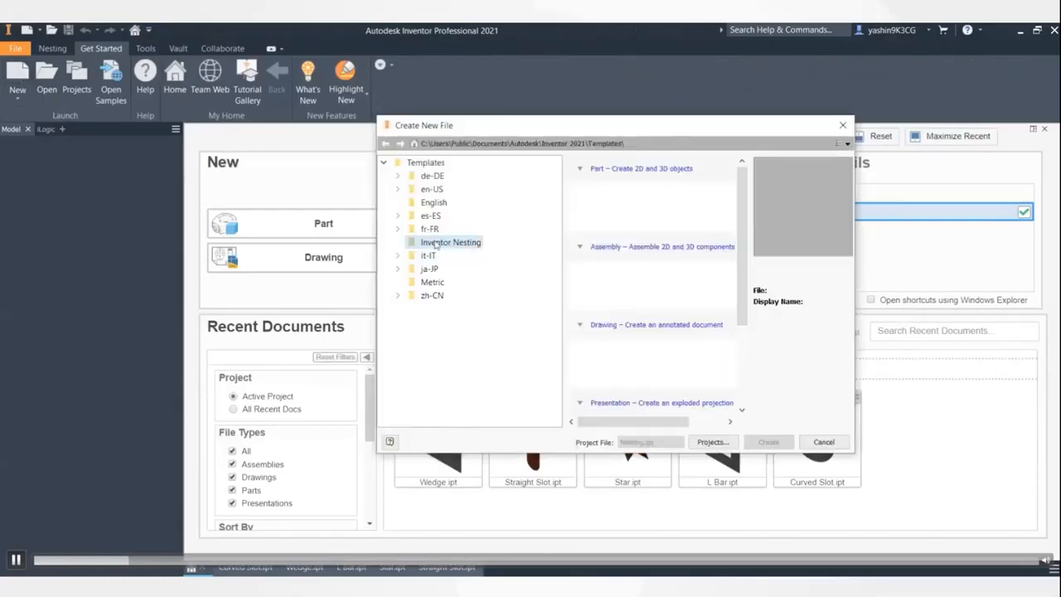
left_click_drag(744, 258, 733, 365)
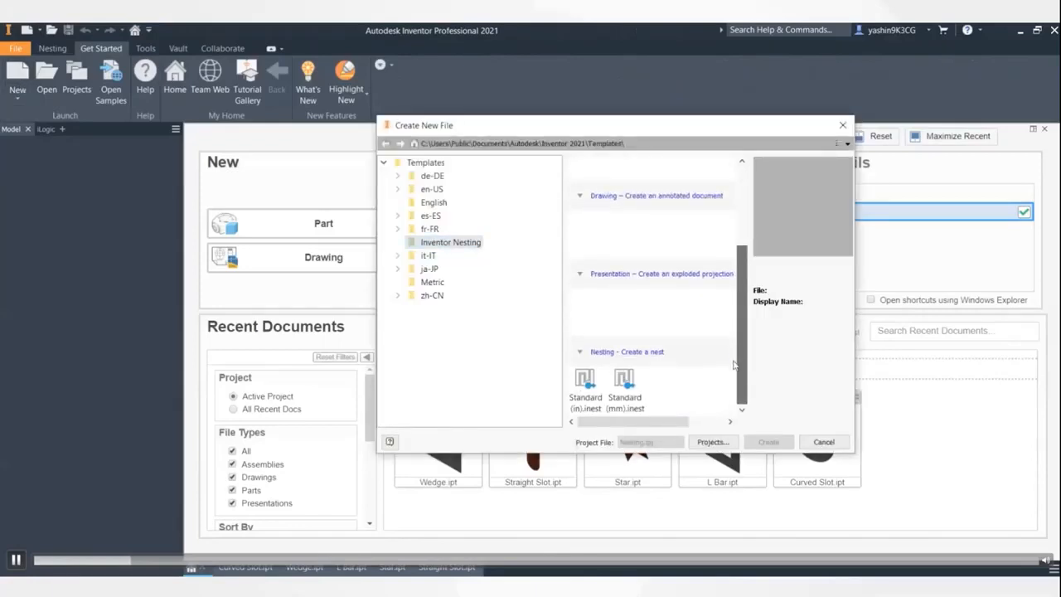
left_click(627, 383)
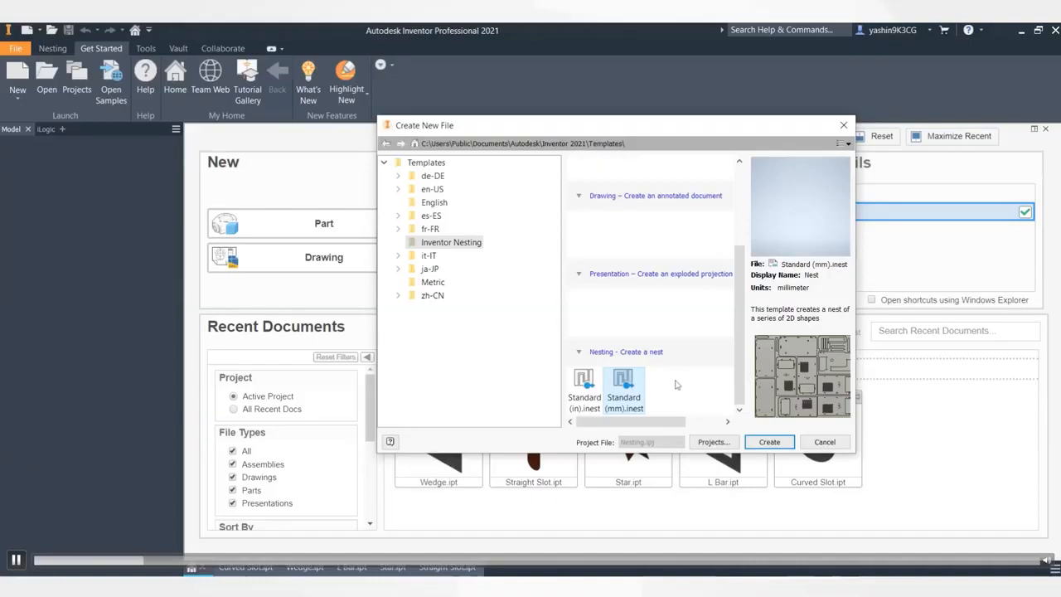
left_click(770, 444)
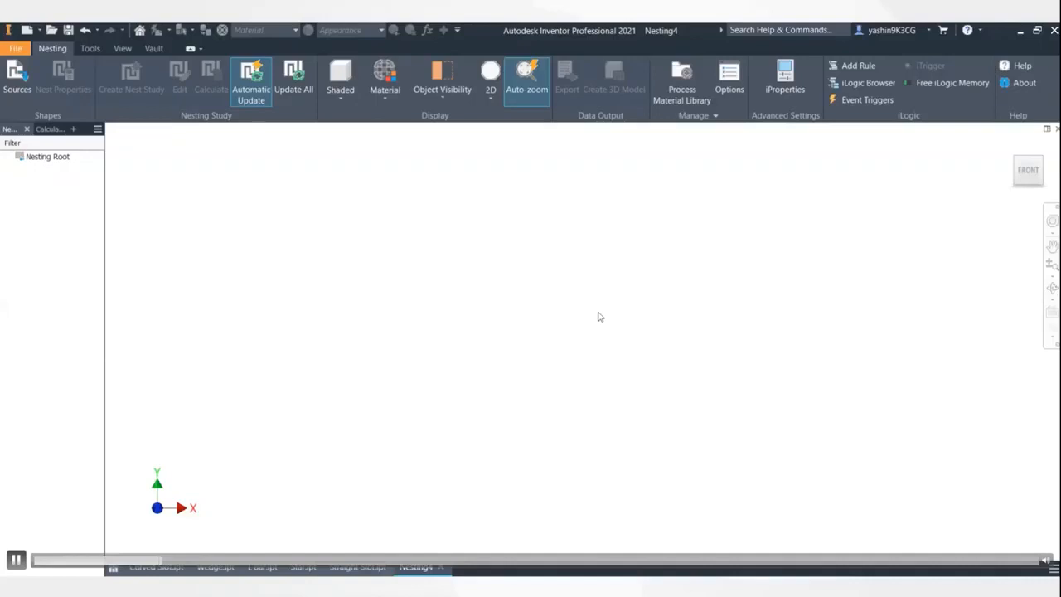
- Add the Curved Slot, L Bar, Star, Straight Slot and Wedge parts from the Nesting Utility folder as nest sources
left_click(16, 74)
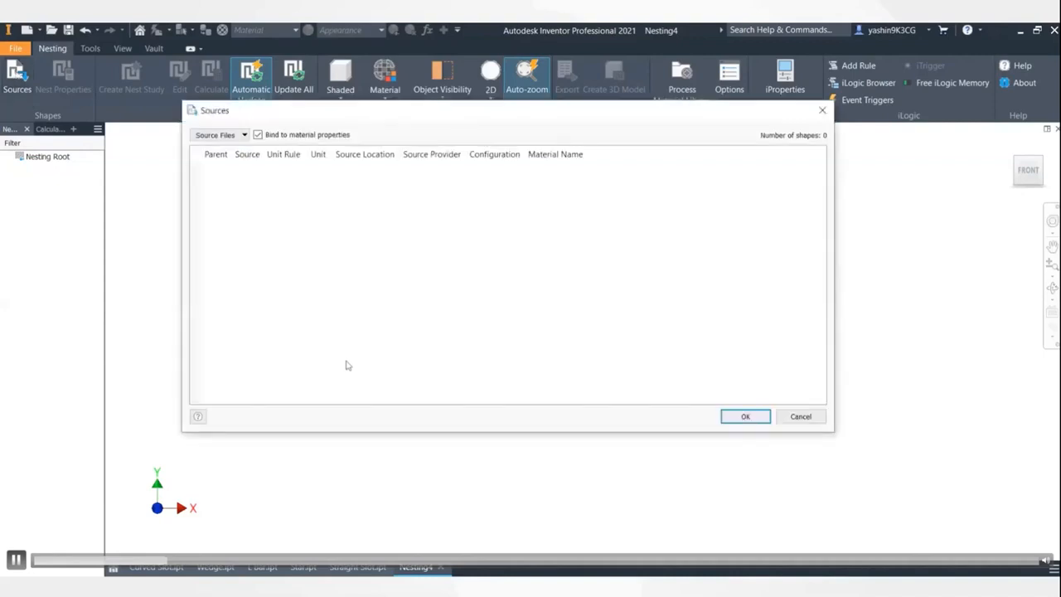
left_click(214, 135)
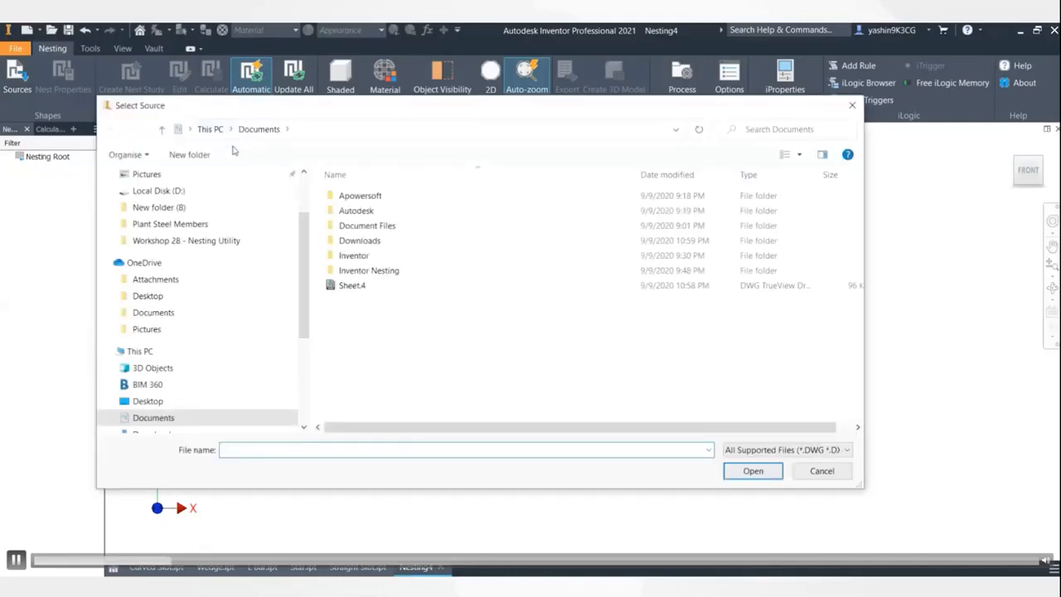
double_click(364, 272)
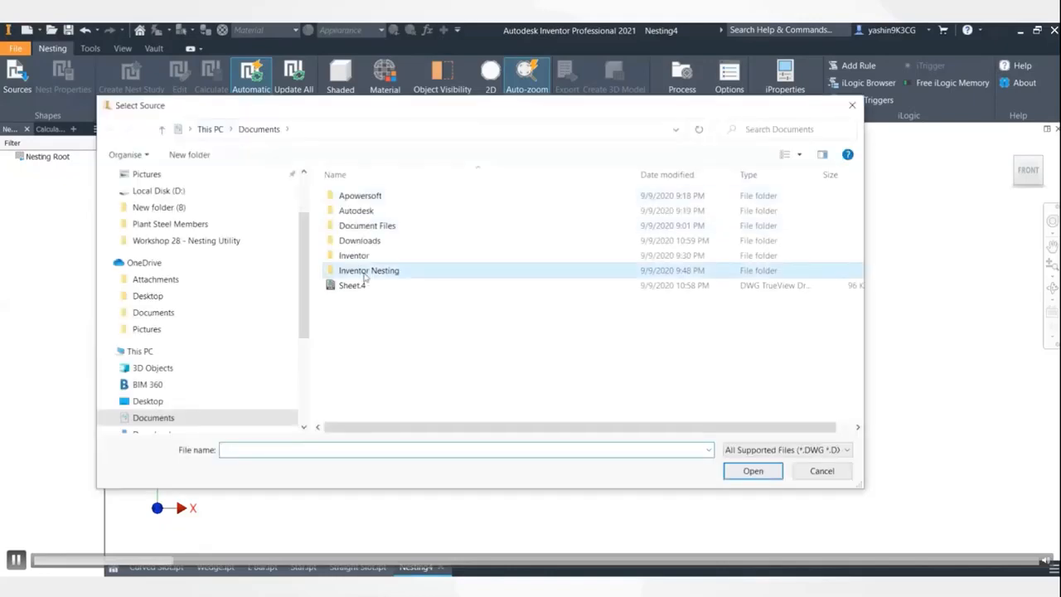
left_click(361, 200)
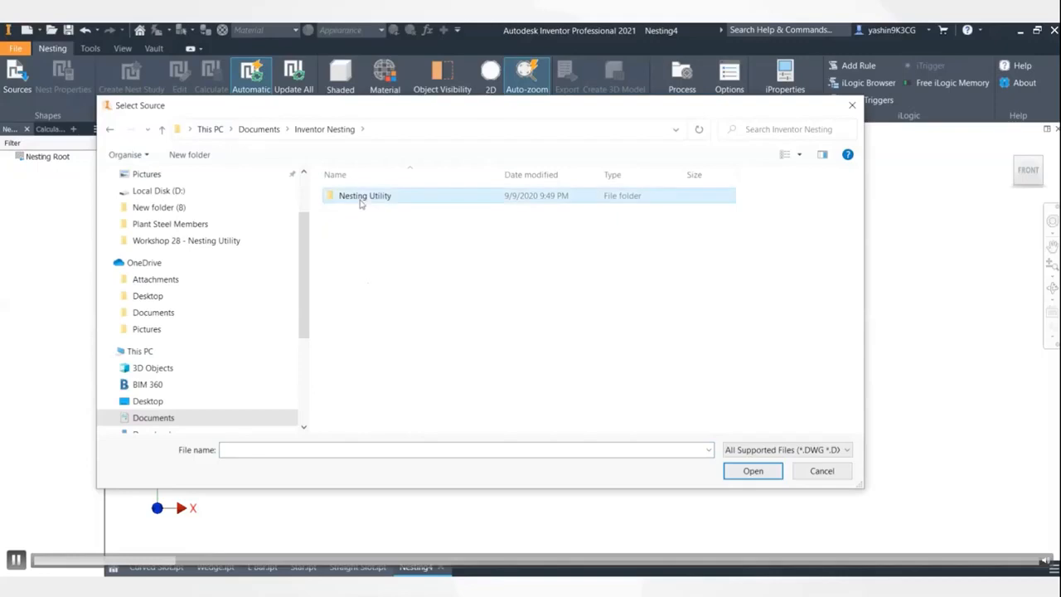
double_click(360, 201)
left_click(352, 227)
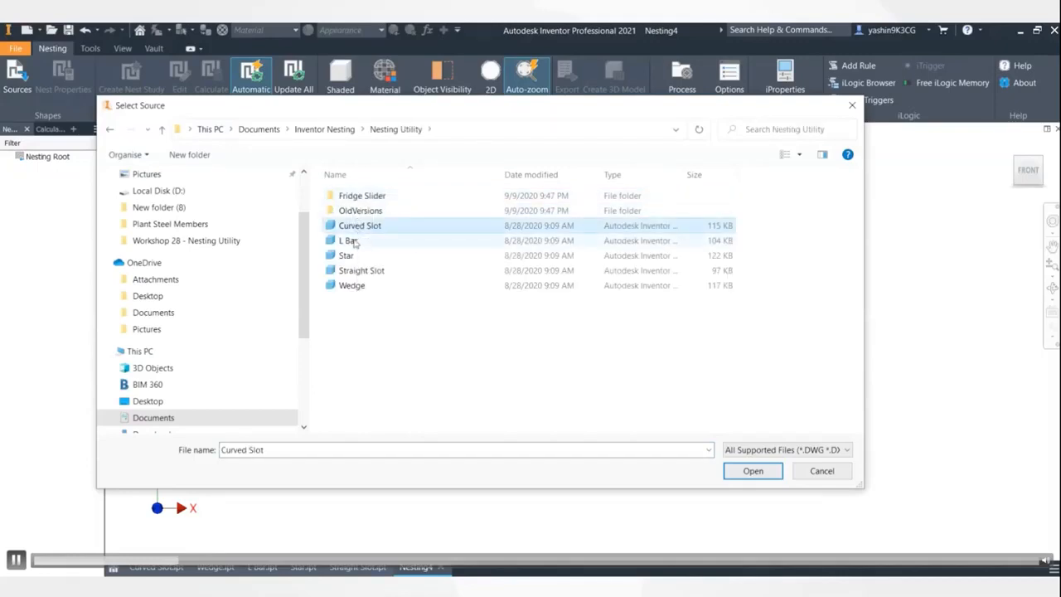
left_click(353, 241, "ctrl")
left_click(352, 257, "ctrl")
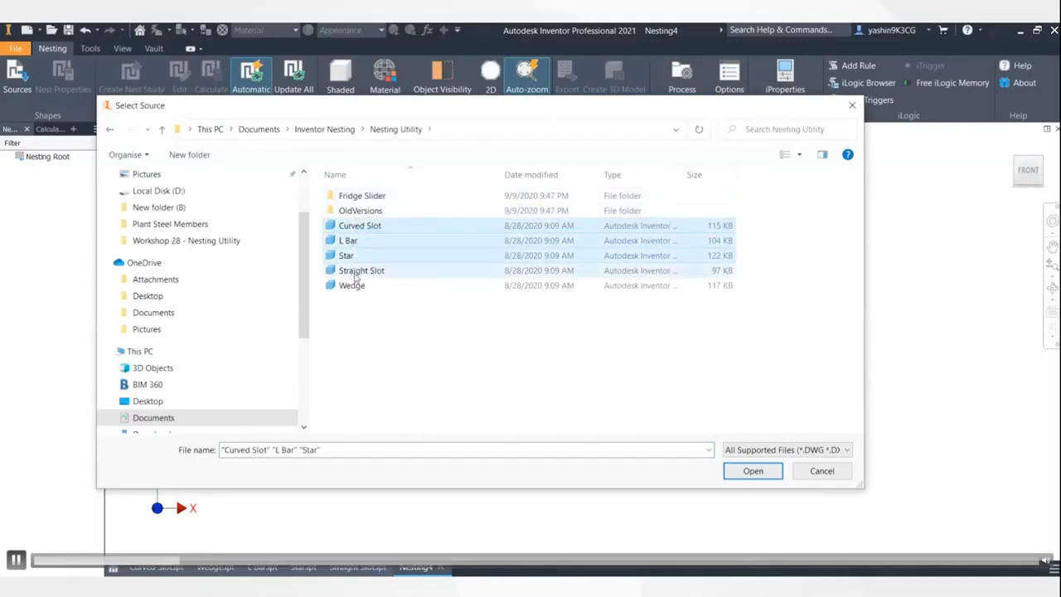
left_click(356, 272, "ctrl")
left_click(363, 286, "ctrl")
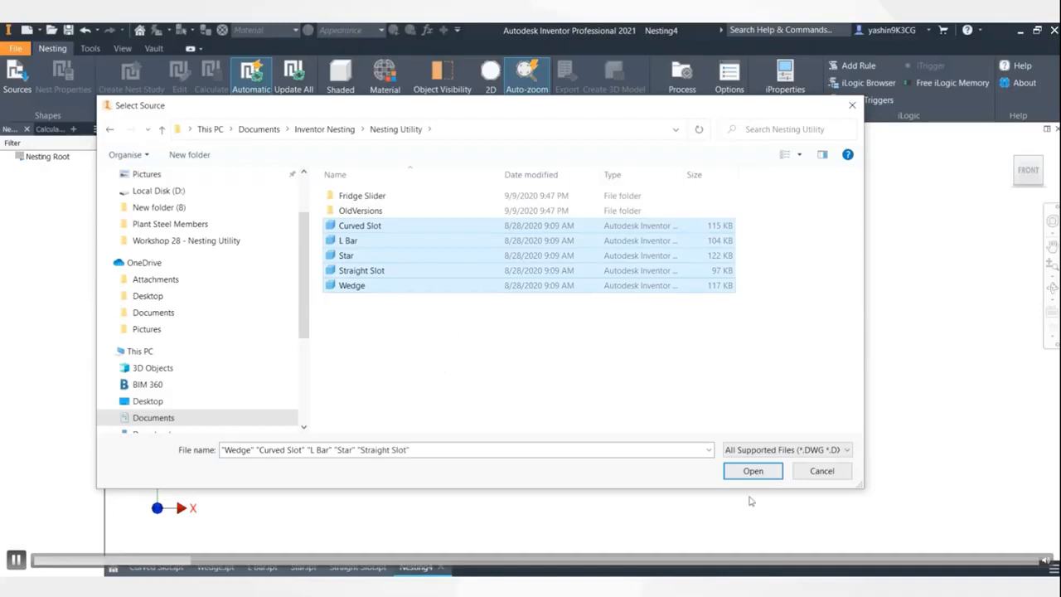
left_click(753, 471)
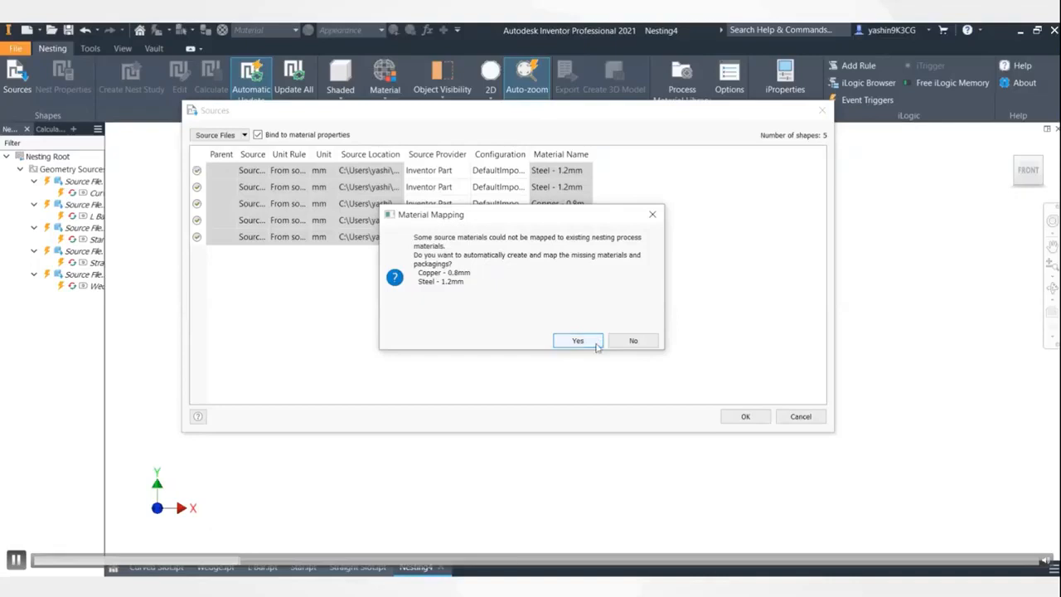
- Create and map the missing Copper - 0.8mm and Steel - 1.2mm materials, widen the Source column and accept the sources
left_click(580, 343)
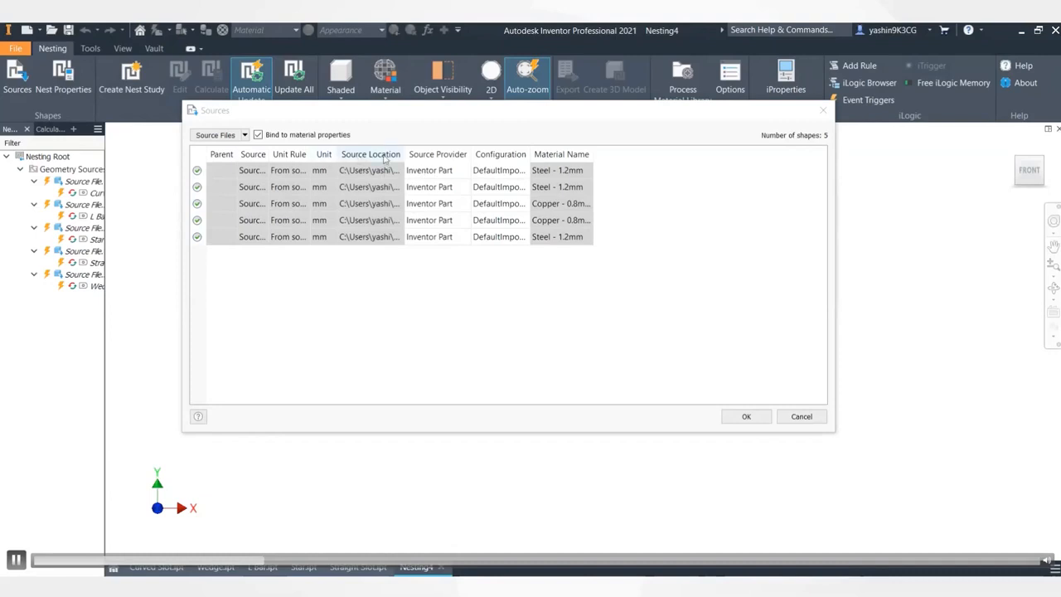
left_click_drag(267, 155, 354, 155)
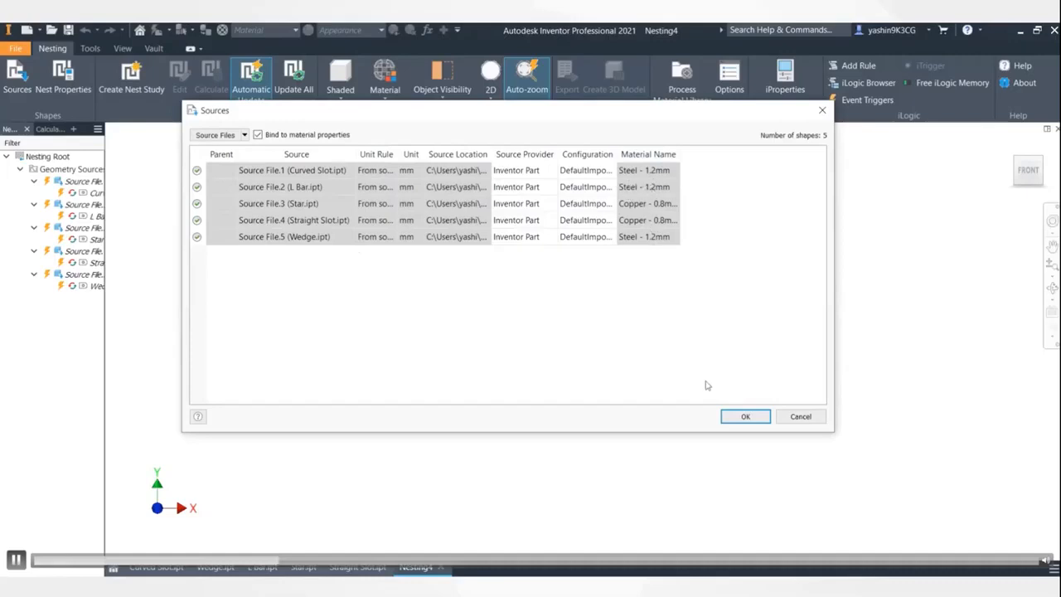
left_click(746, 417)
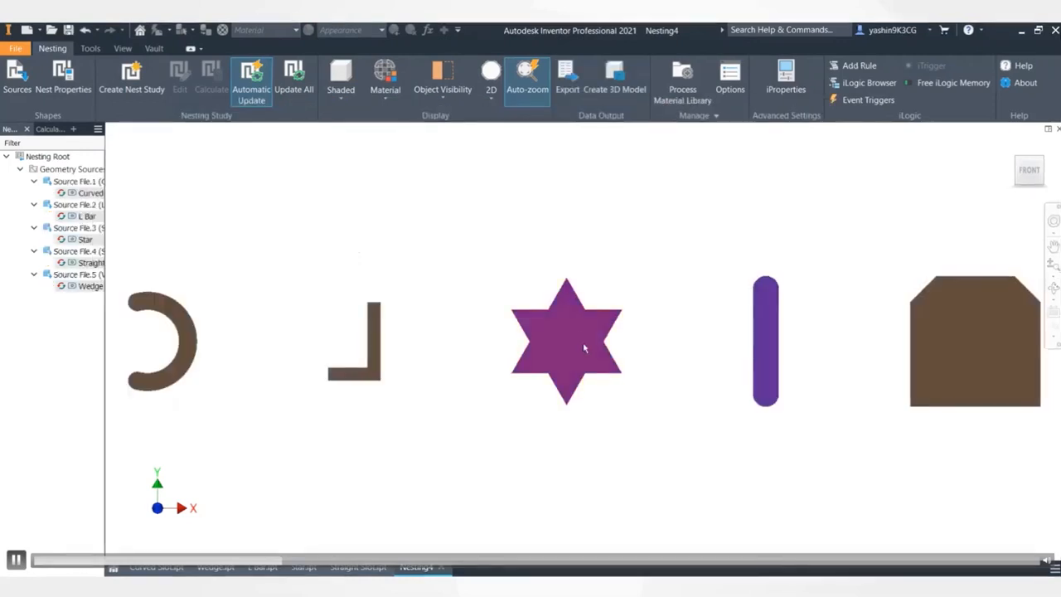
- Inspect the five imported shapes and compare how the steel and copper parts are coloured
mouse_move(350, 271)
middle_mouse_down()
mouse_move(390, 270)
mouse_move(353, 270)
mouse_move(364, 268)
middle_mouse_up()
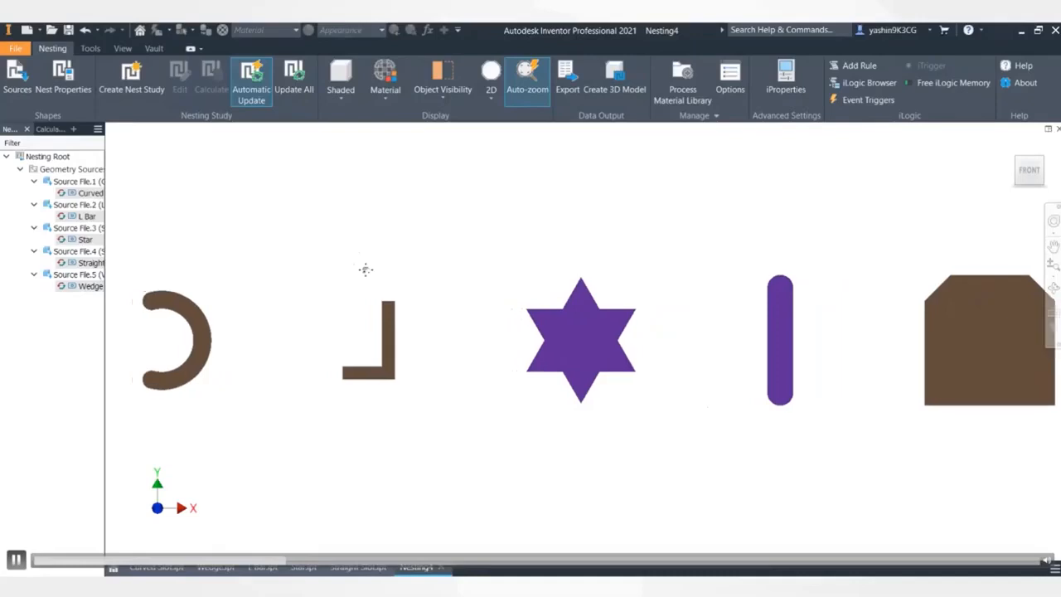
scroll(367, 273, "down", 2)
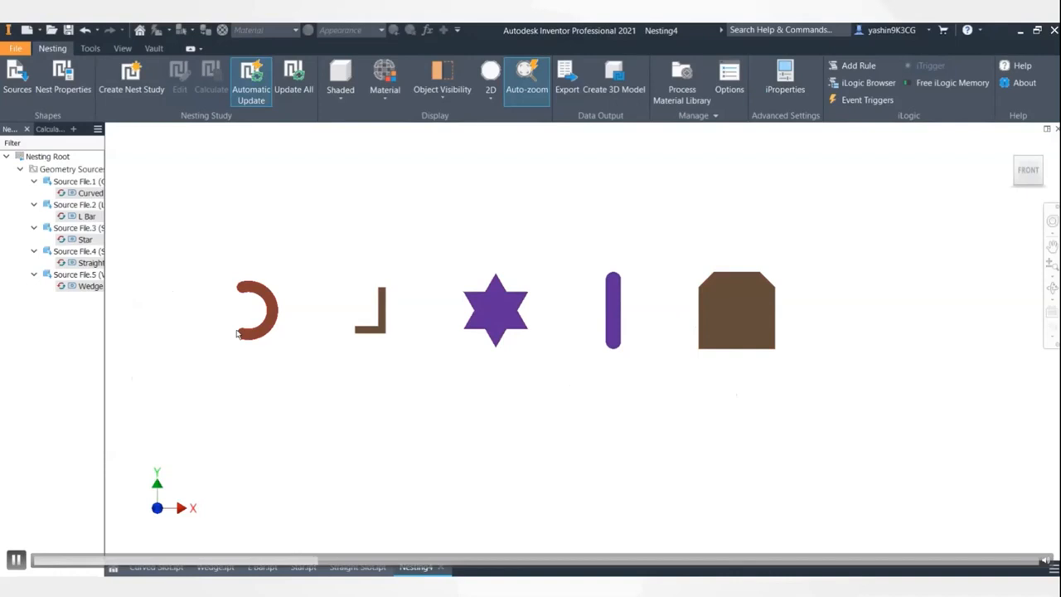
left_click_drag(435, 232, 662, 395)
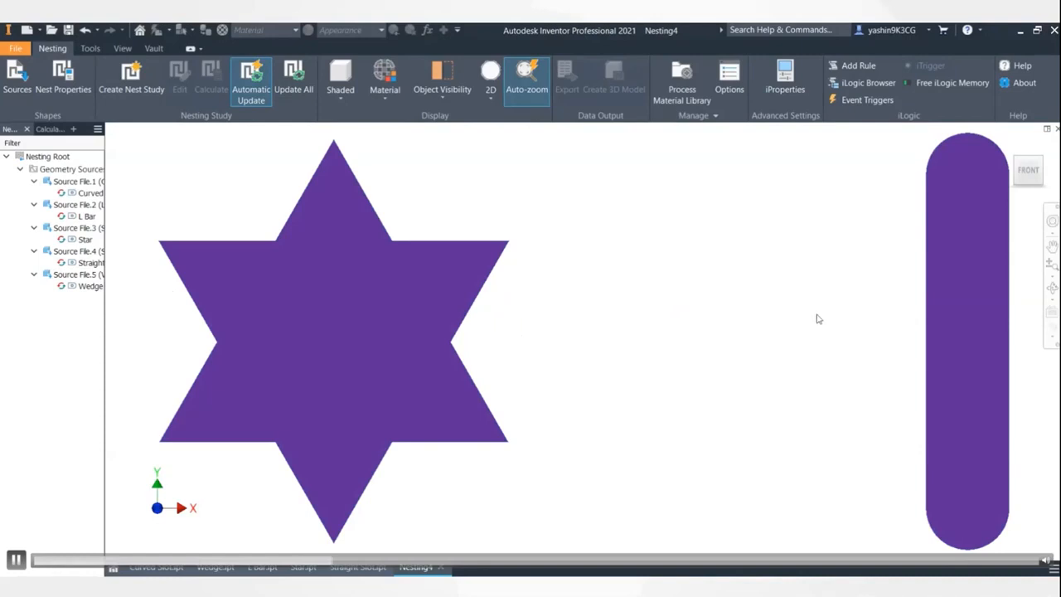
scroll(644, 255, "down", 10)
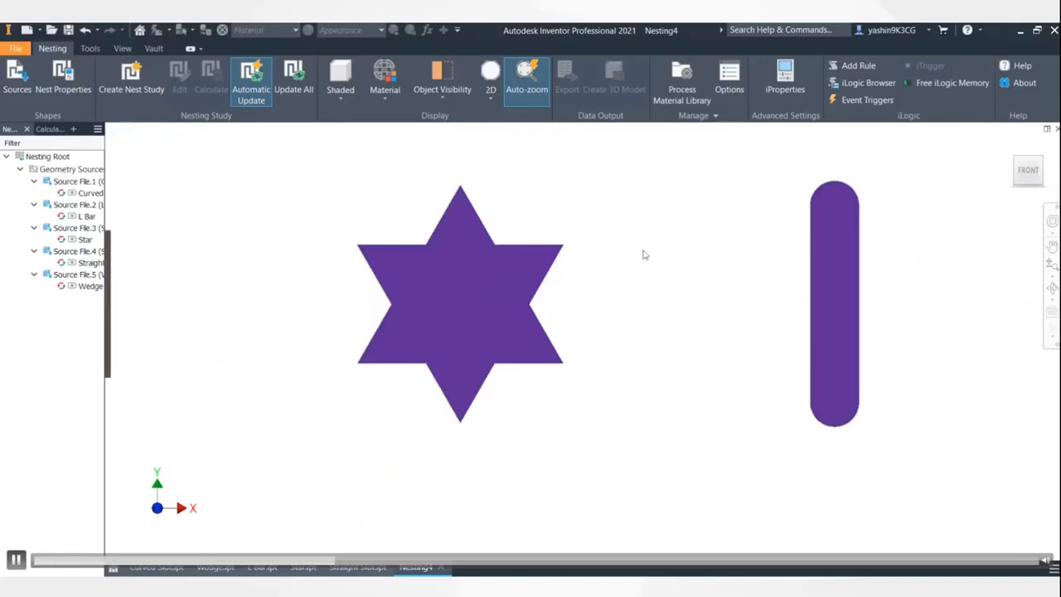
scroll(643, 256, "up", 3)
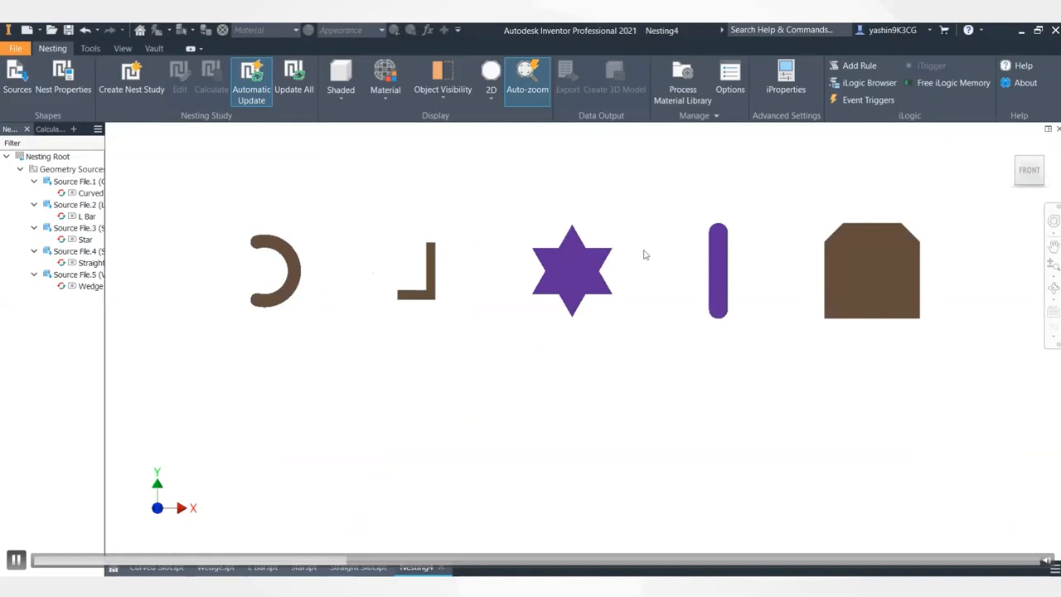
- Review the steel and copper properties in the process material library, along with the length, width and cost of the steel packaging
left_click(695, 96)
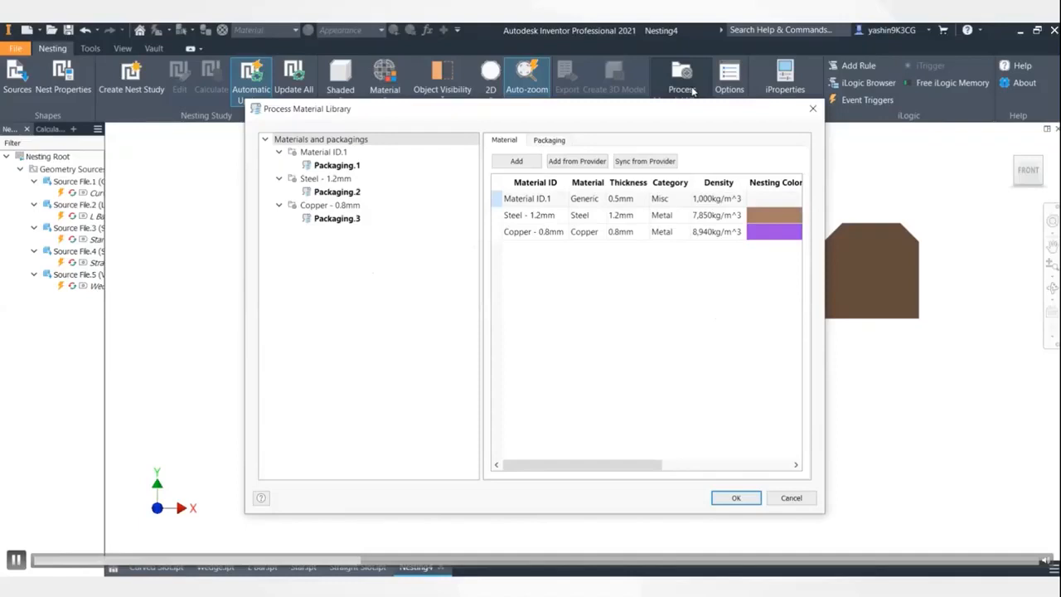
left_click(356, 179)
left_click(358, 209)
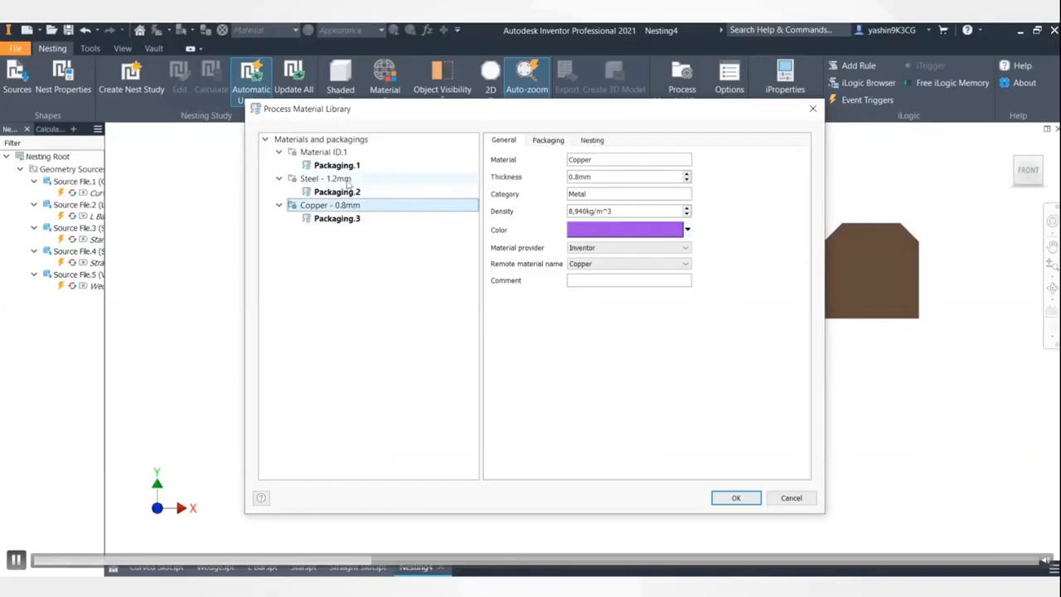
left_click(347, 181)
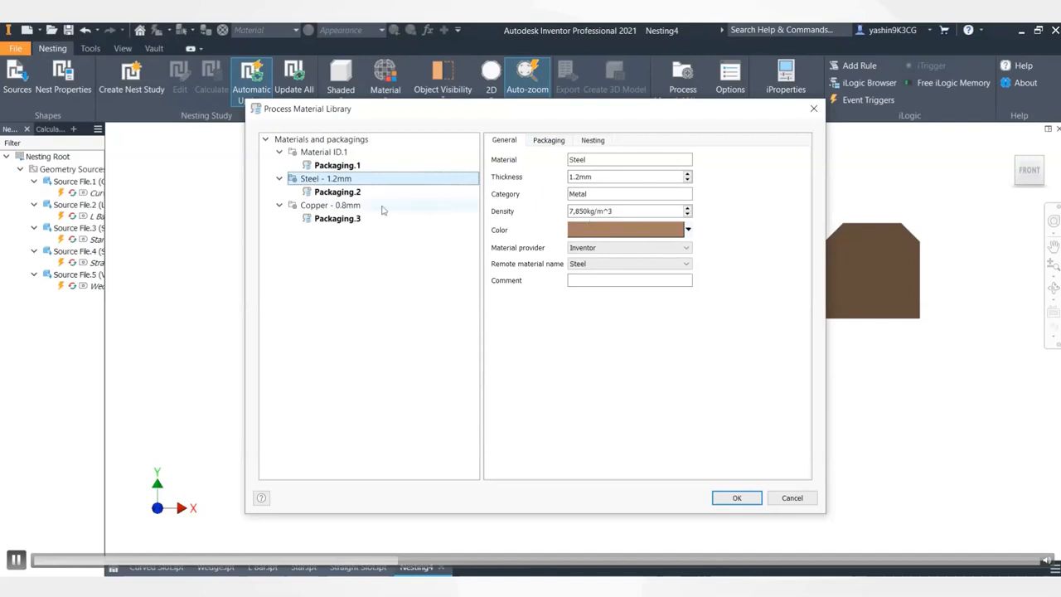
left_click(338, 192)
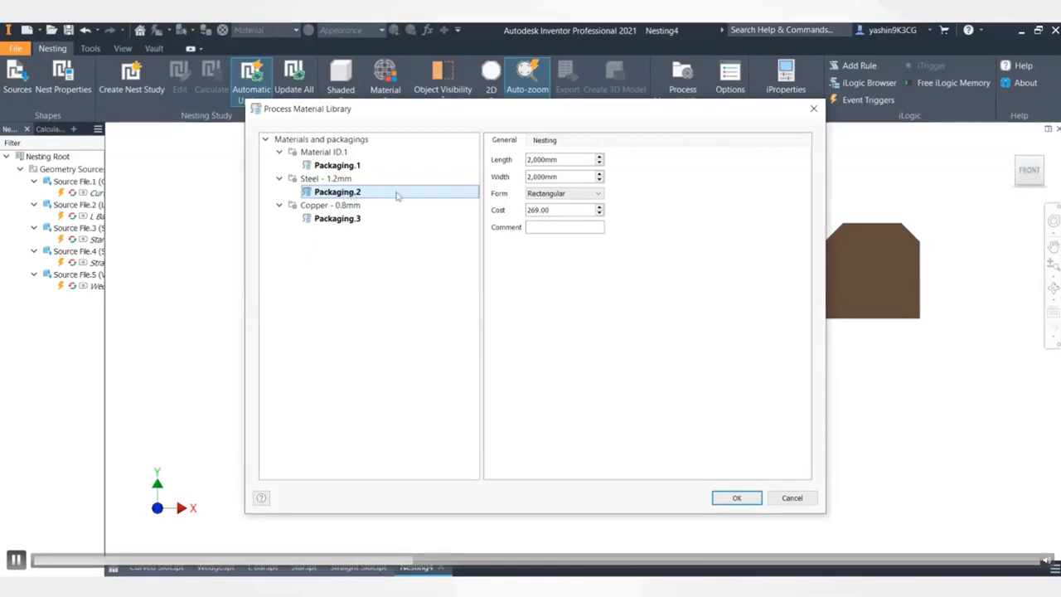
left_click_drag(571, 162, 503, 164)
left_click_drag(579, 180, 513, 188)
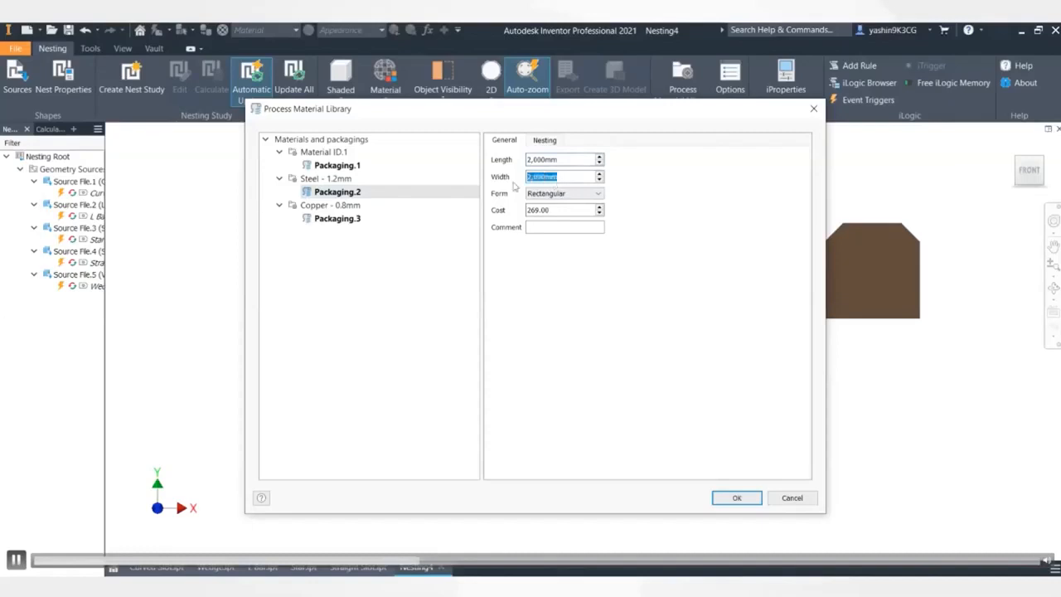
double_click(561, 211)
left_click(559, 213)
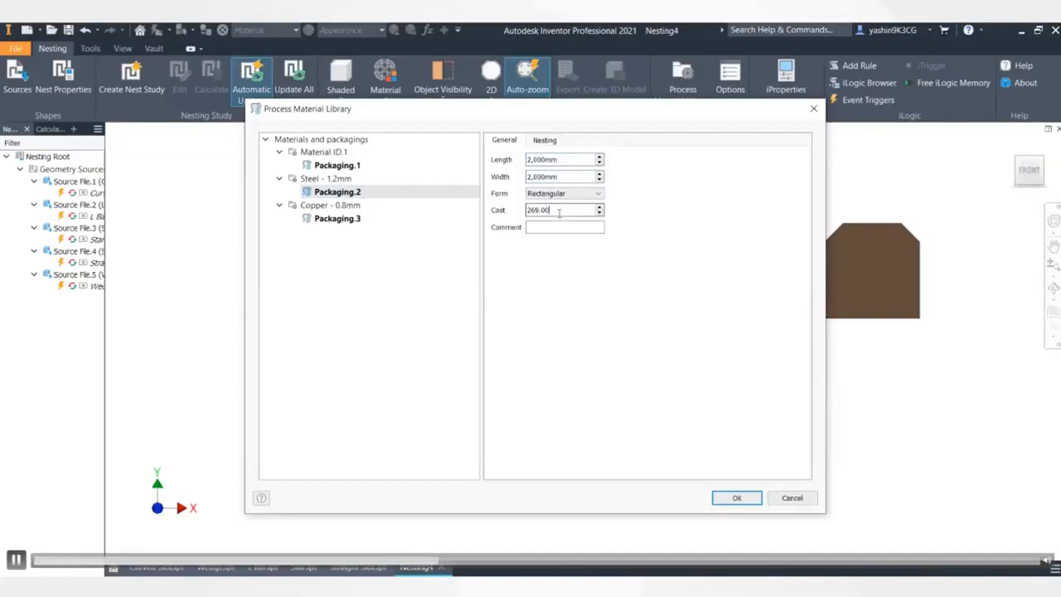
left_click(340, 179)
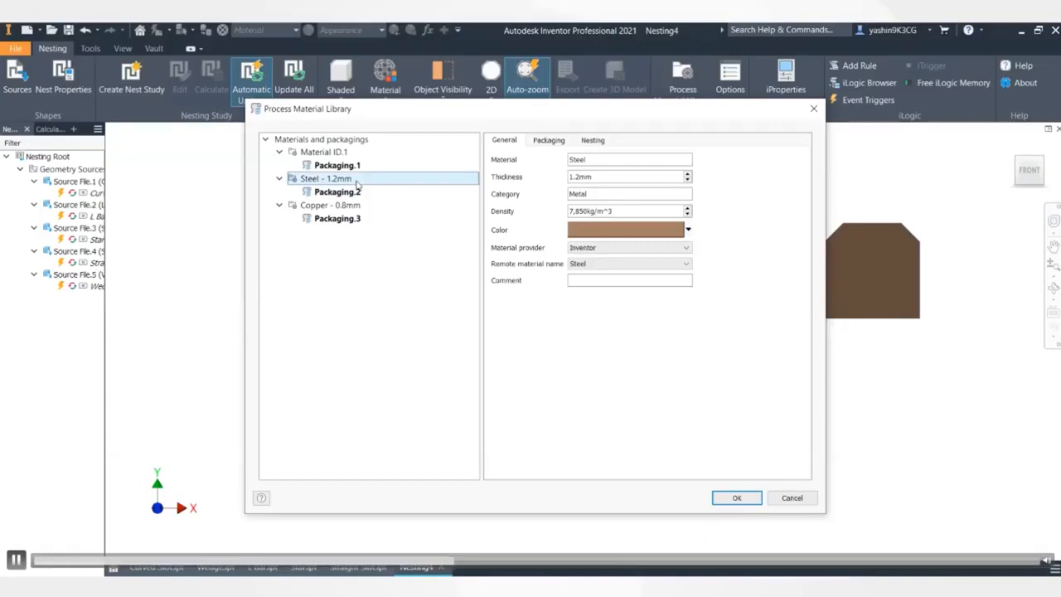
- Recheck the steel packaging, close the process material library and start a nest study with a job quantity of 10
left_click(352, 194)
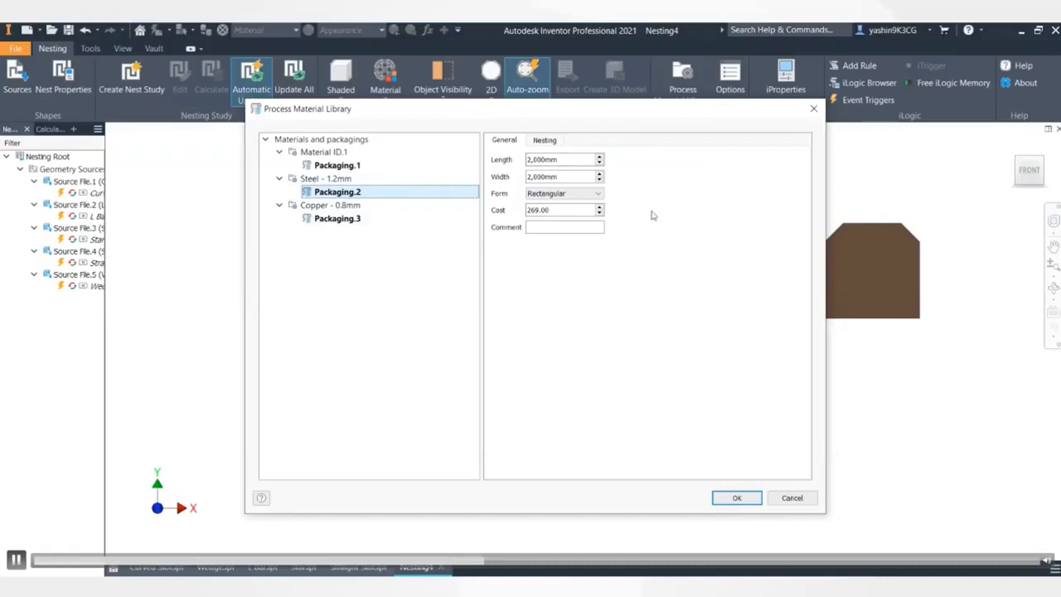
left_click(736, 499)
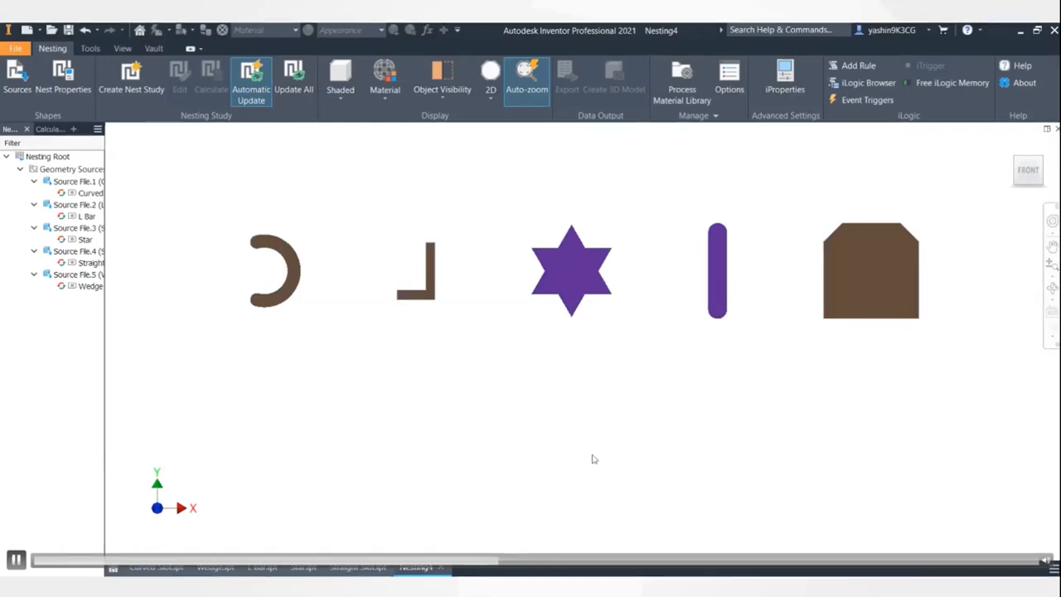
left_click(126, 92)
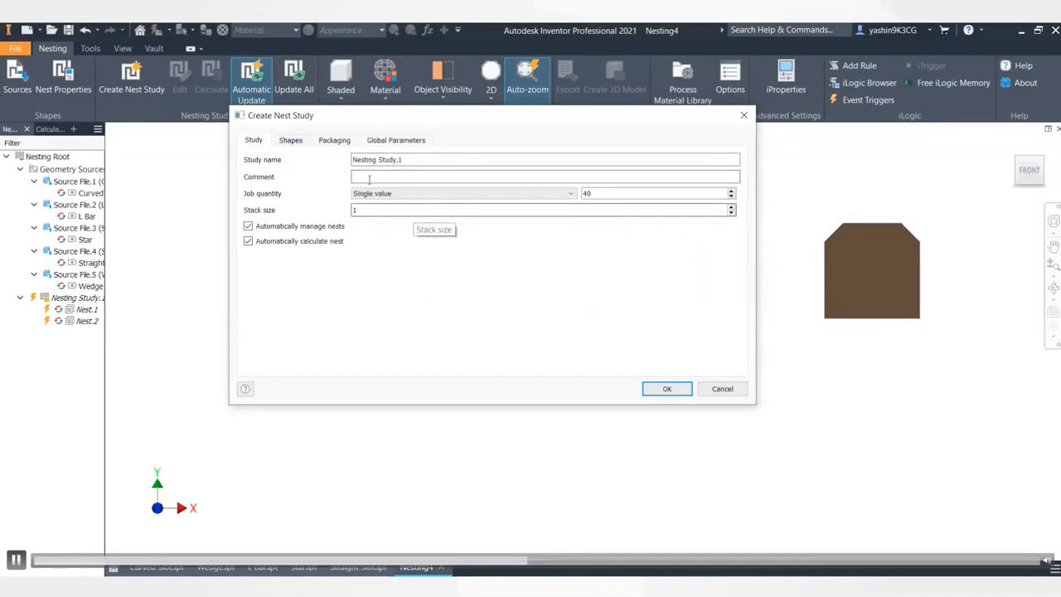
left_click(620, 197)
double_click(586, 194)
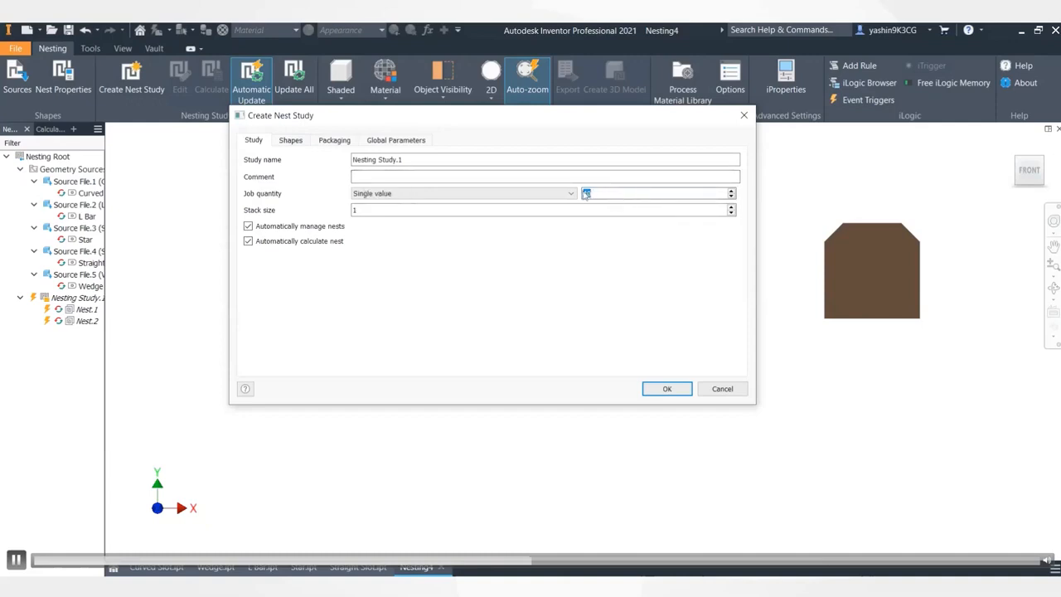
key("BackSpace")
type("10")
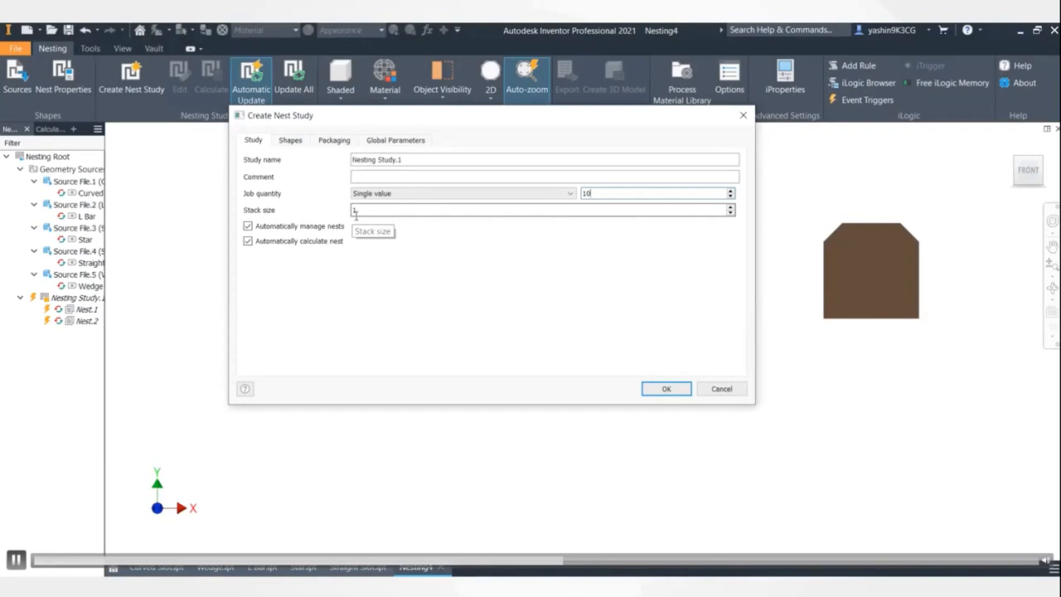
- Review the shapes selected for the nest study and the steel and copper packagings it uses
left_click(293, 141)
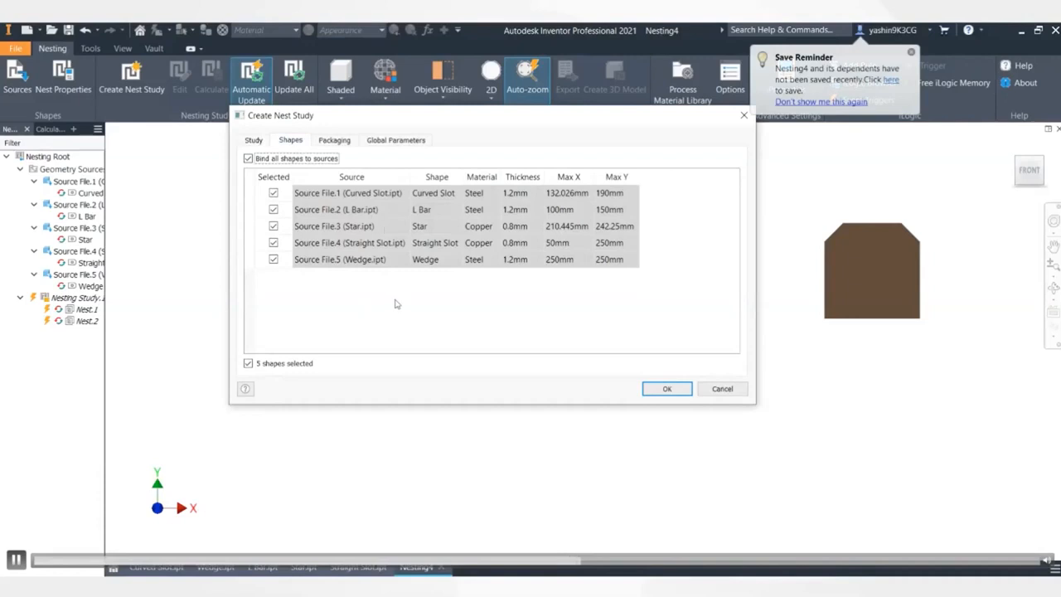
left_click(349, 142)
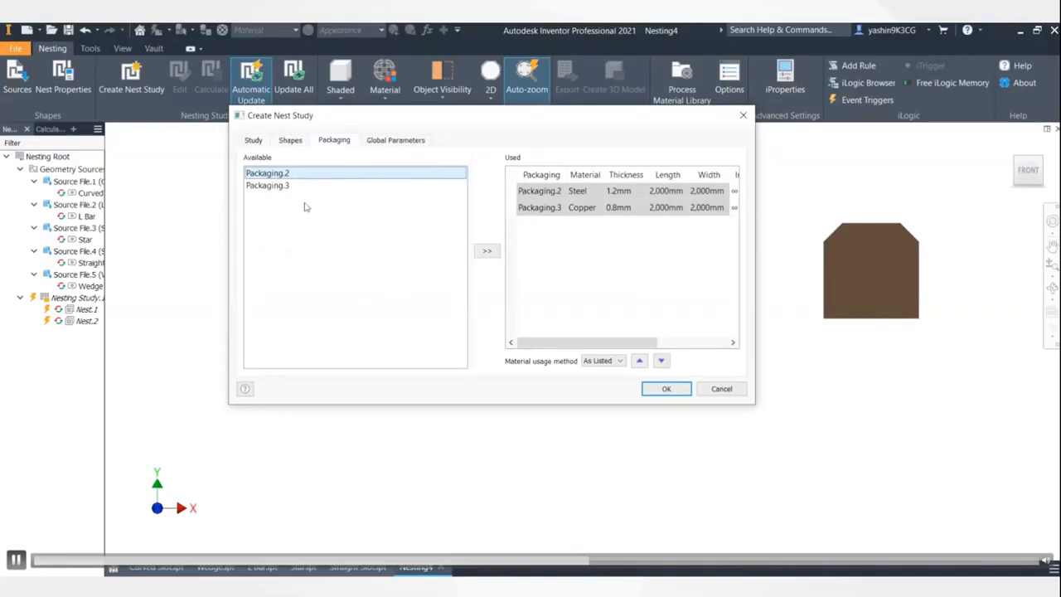
left_click(278, 188)
left_click(272, 175)
left_click(275, 188)
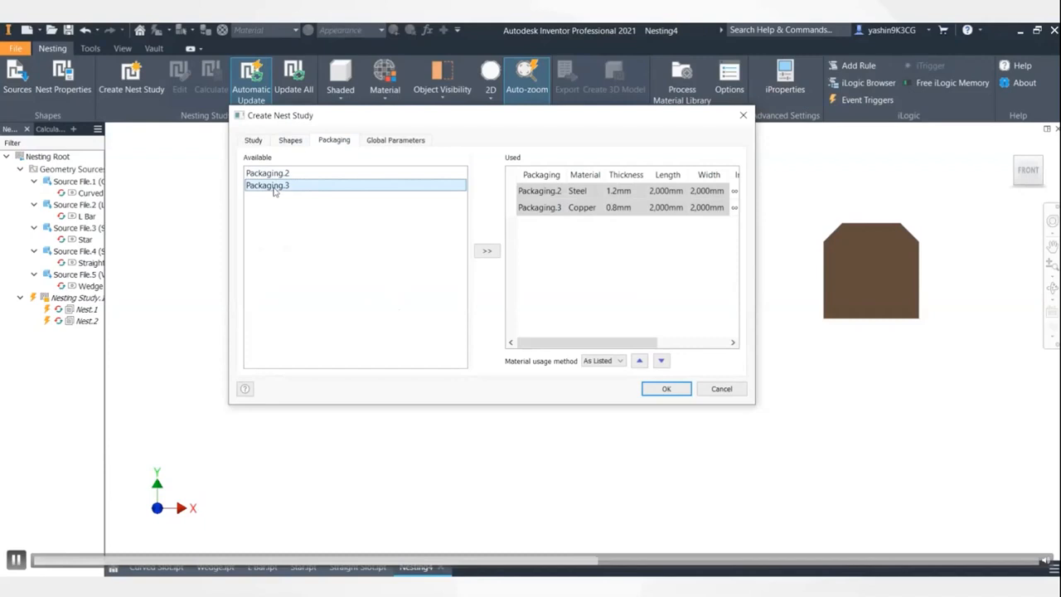
left_click(275, 176)
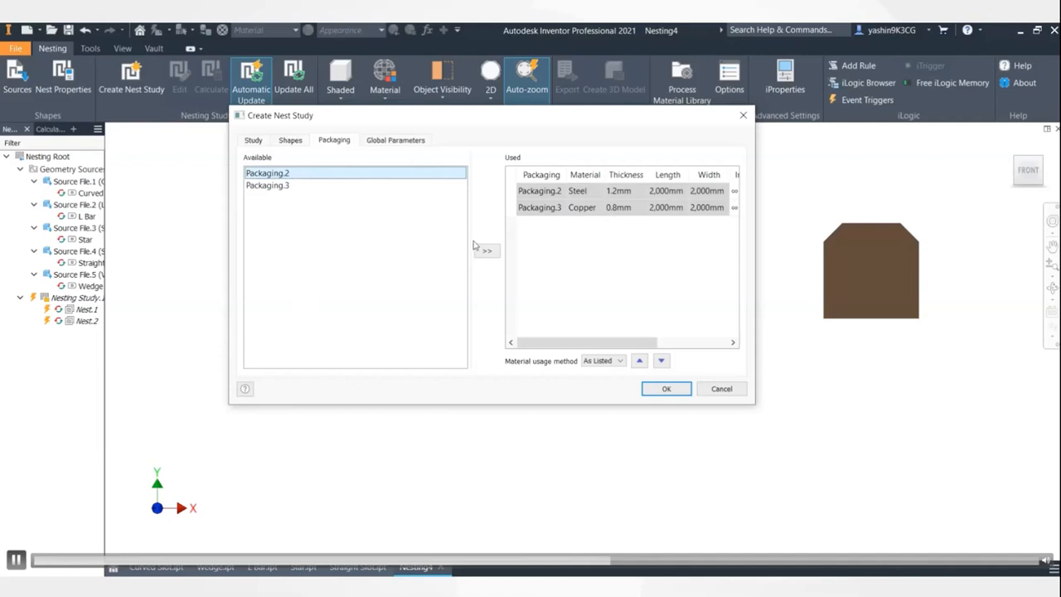
- Review the corner position options in the study's global parameters, keep Lower left and create the nest study
left_click(407, 144)
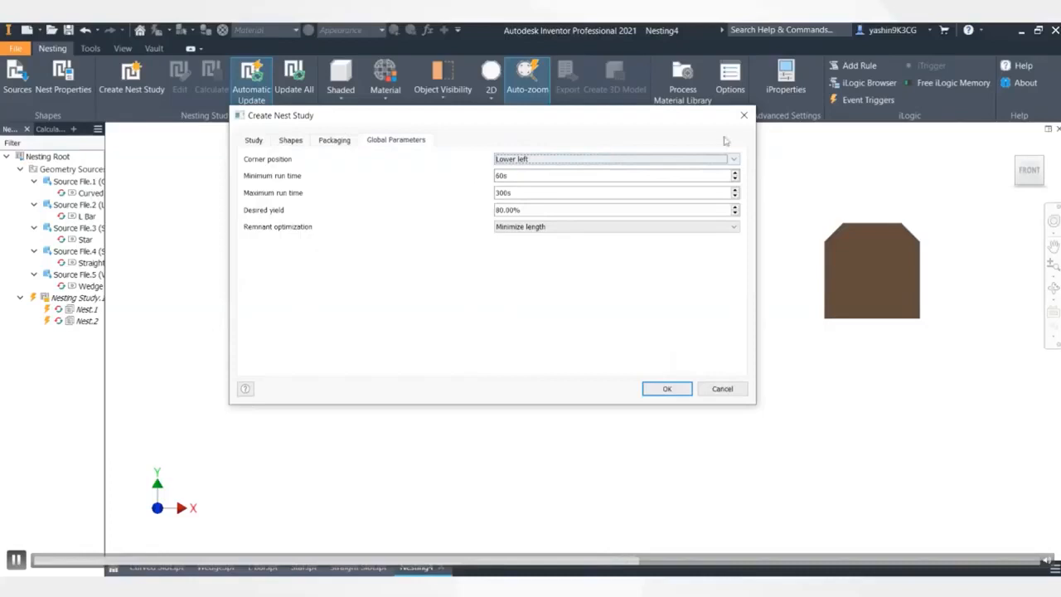
left_click(733, 160)
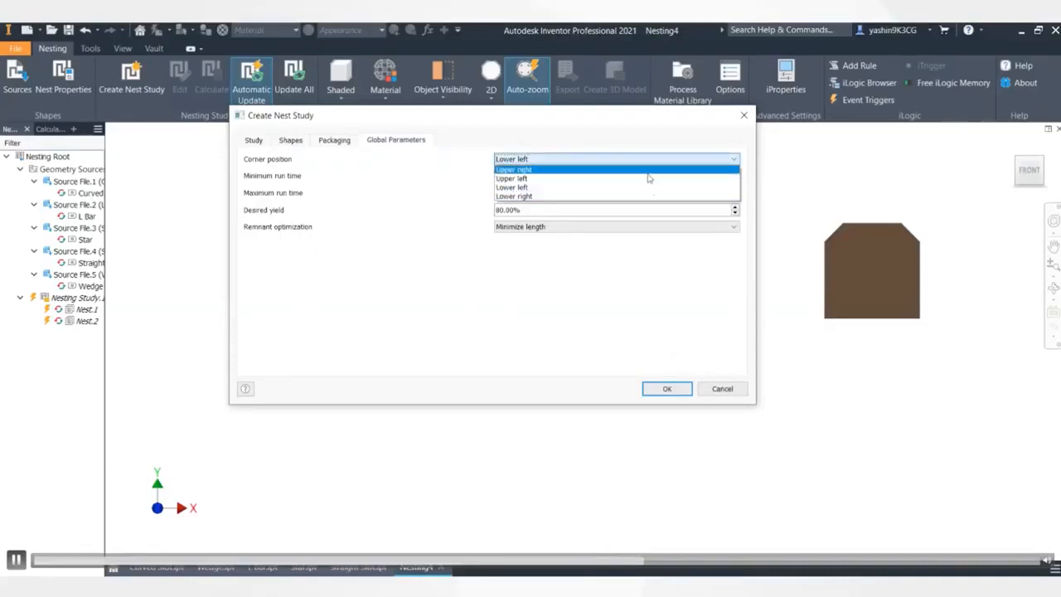
left_click(428, 175)
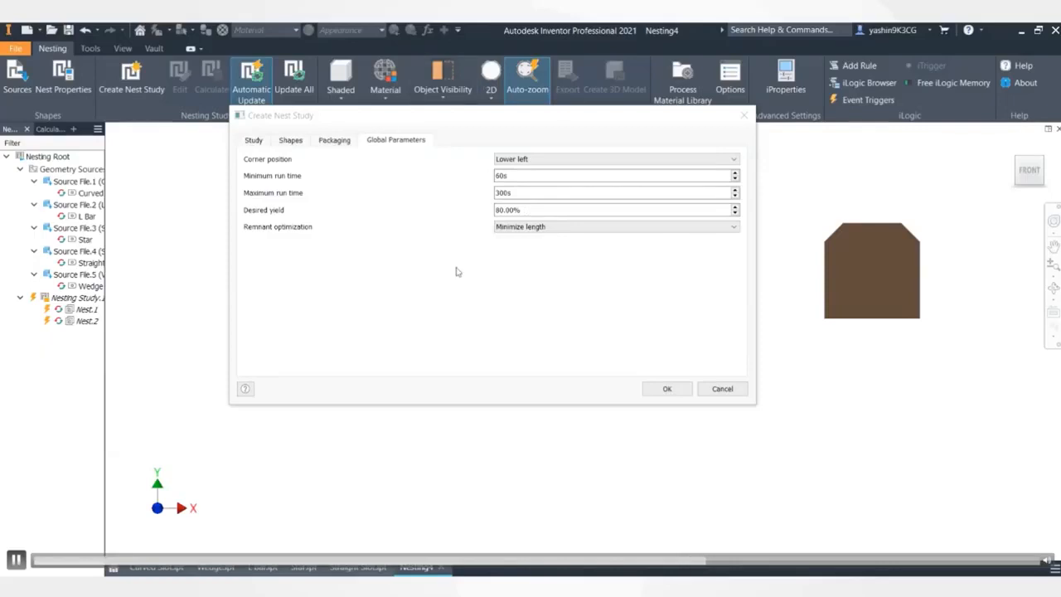
left_click(667, 389)
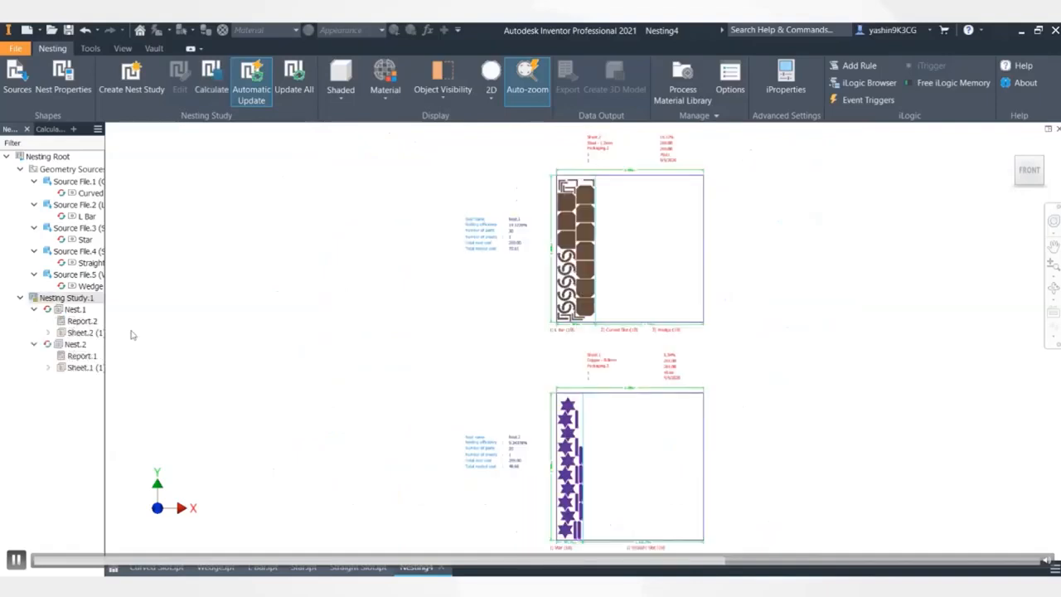
- Examine the first study's steel nest, including its part layout, efficiency, cost details and part quantities
middle_click_drag(807, 225, 689, 284)
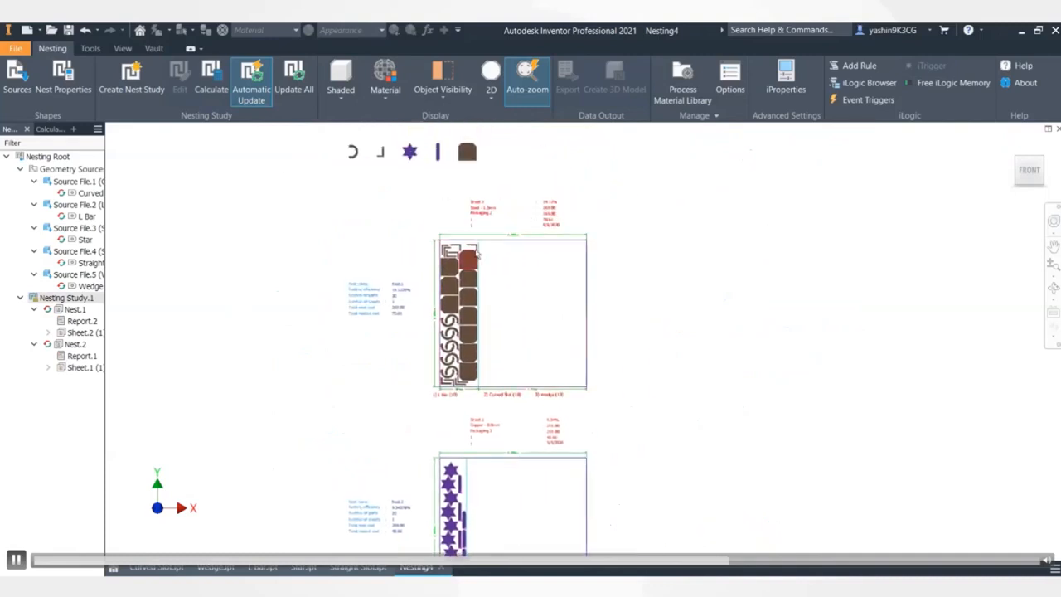
scroll(478, 251, "up", 3)
middle_click_drag(562, 334, 563, 324)
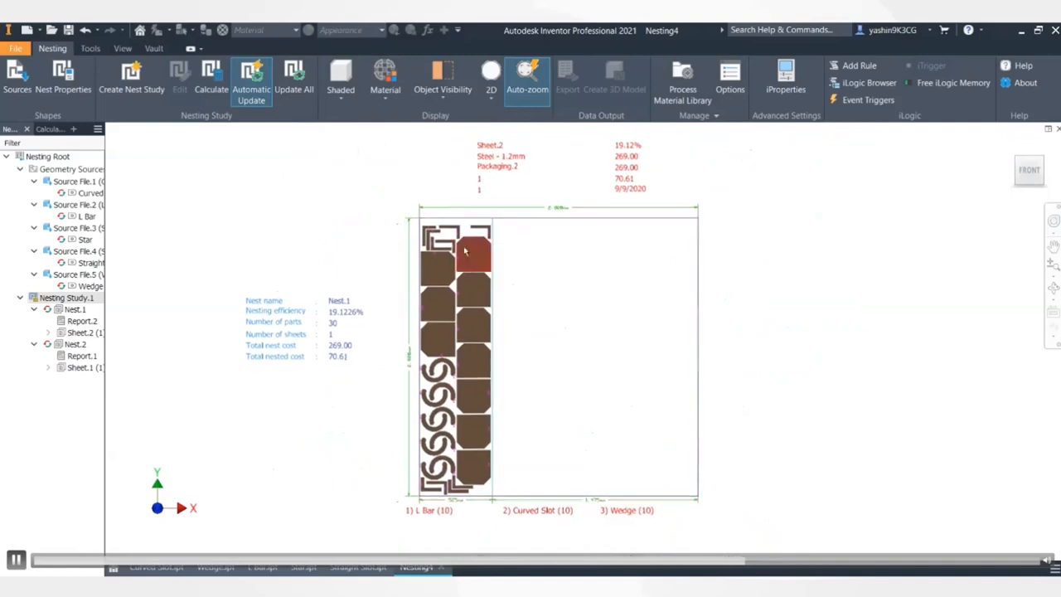
scroll(464, 251, "up", 3)
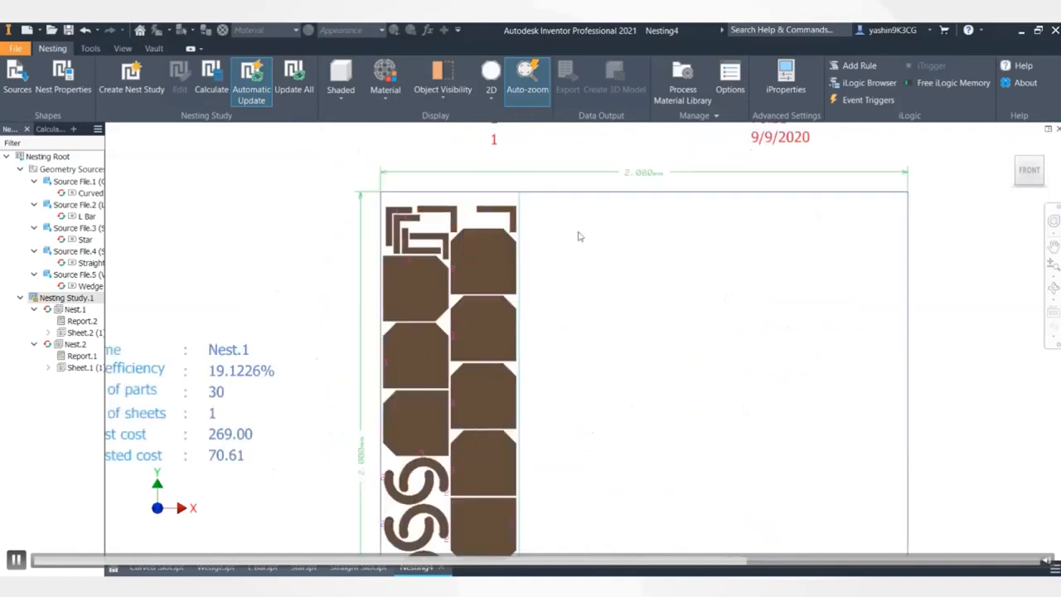
scroll(579, 236, "down", 2)
middle_click_drag(637, 350, 555, 374)
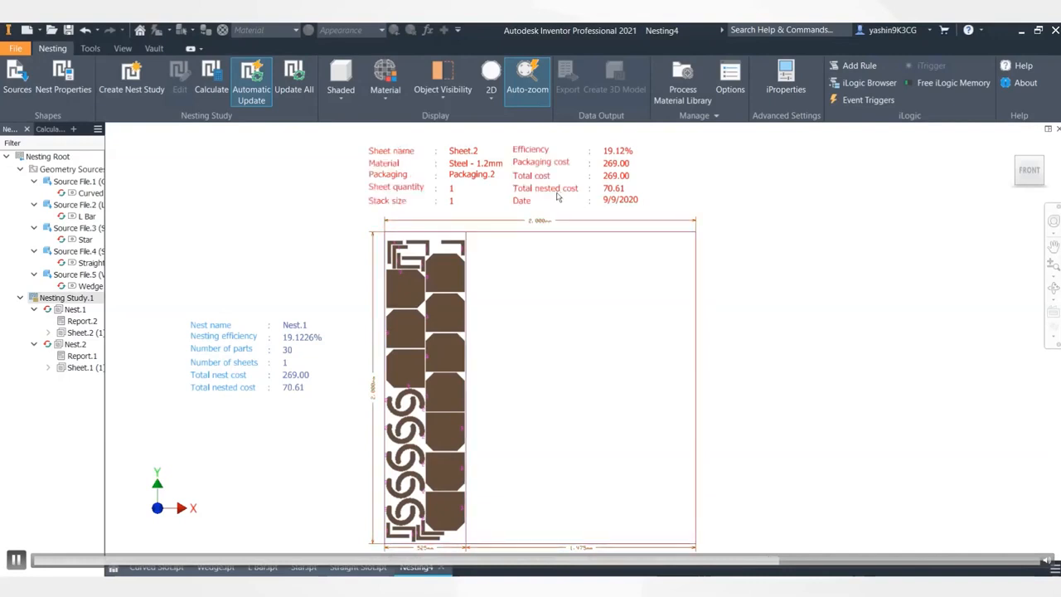
middle_click_drag(584, 313, 592, 293)
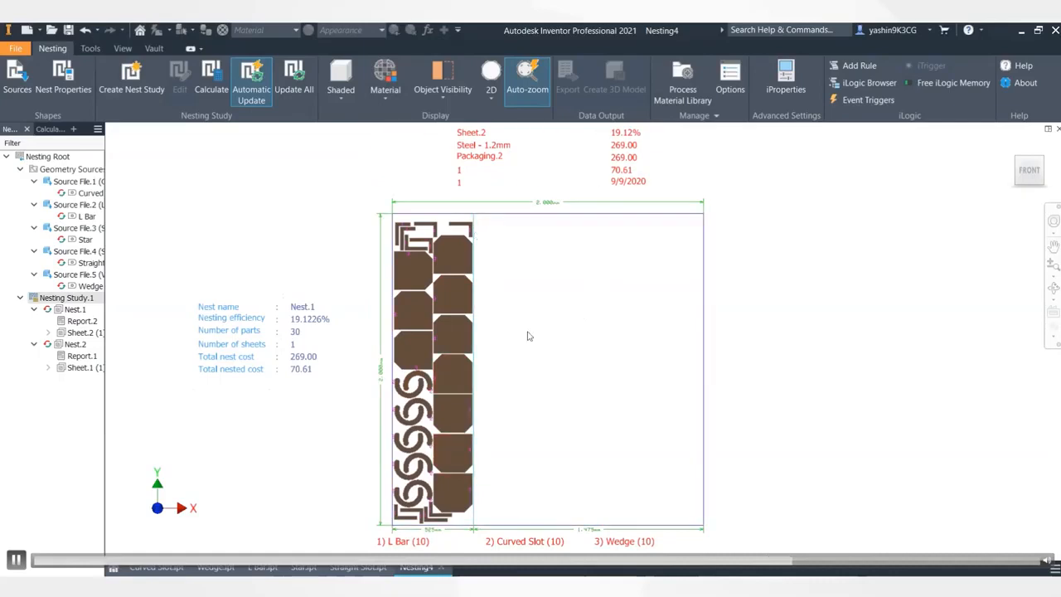
- Examine the first study's copper nest of stars and straight slots, including its efficiency and cost details
scroll(557, 323, "down", 2)
middle_click_drag(573, 334, 500, 168)
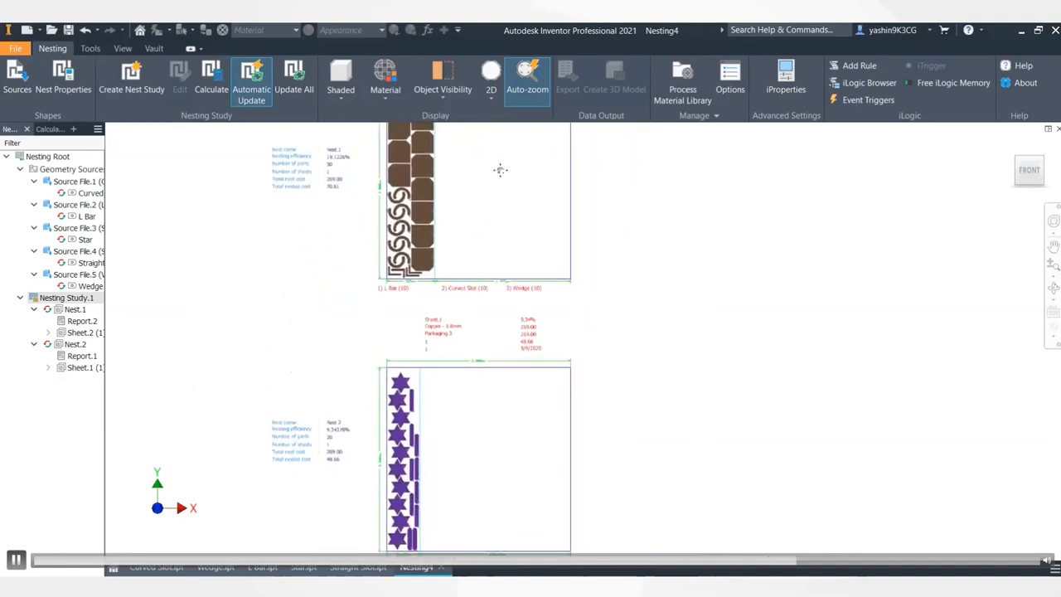
middle_click_drag(497, 349, 525, 237)
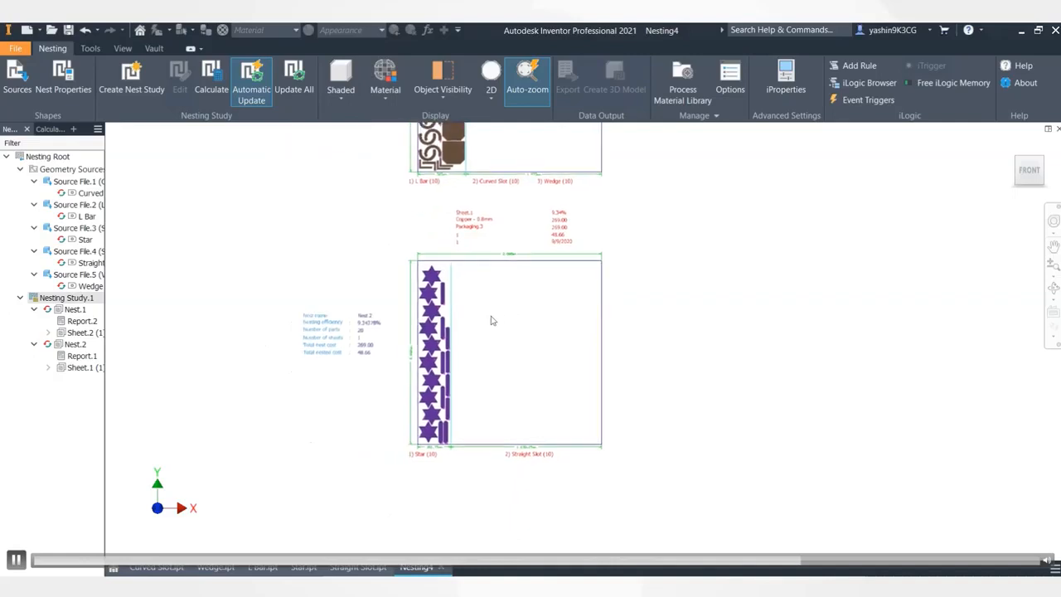
scroll(496, 310, "up", 3)
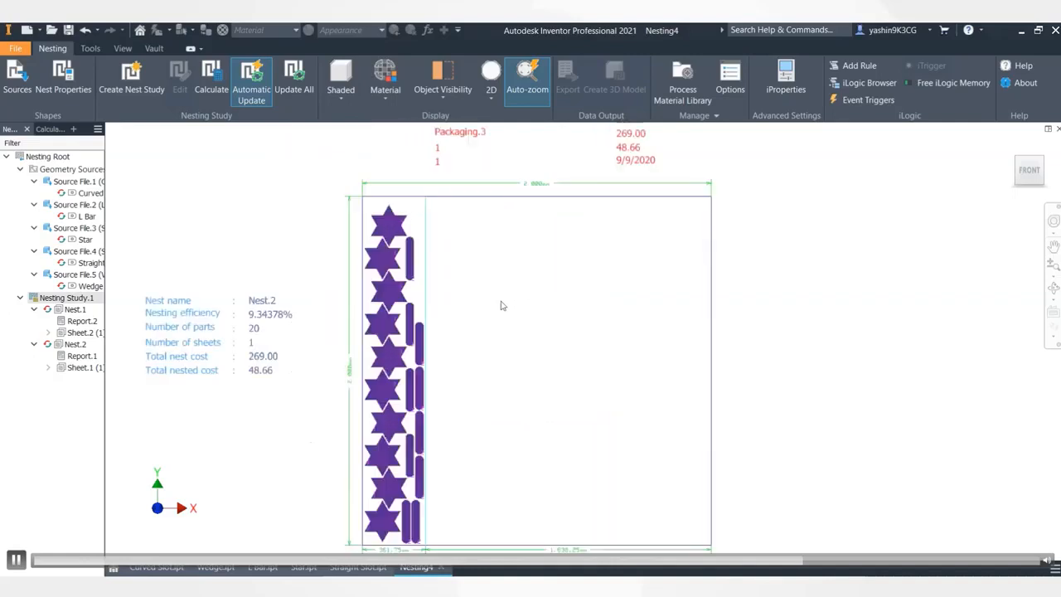
middle_click_drag(495, 312, 531, 280)
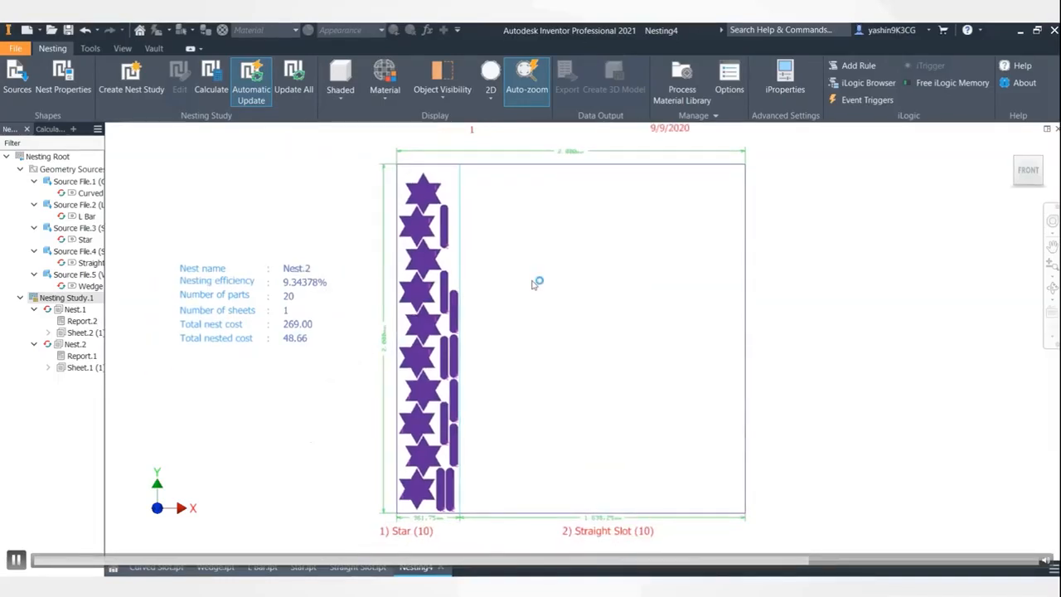
middle_click_drag(545, 267, 527, 303)
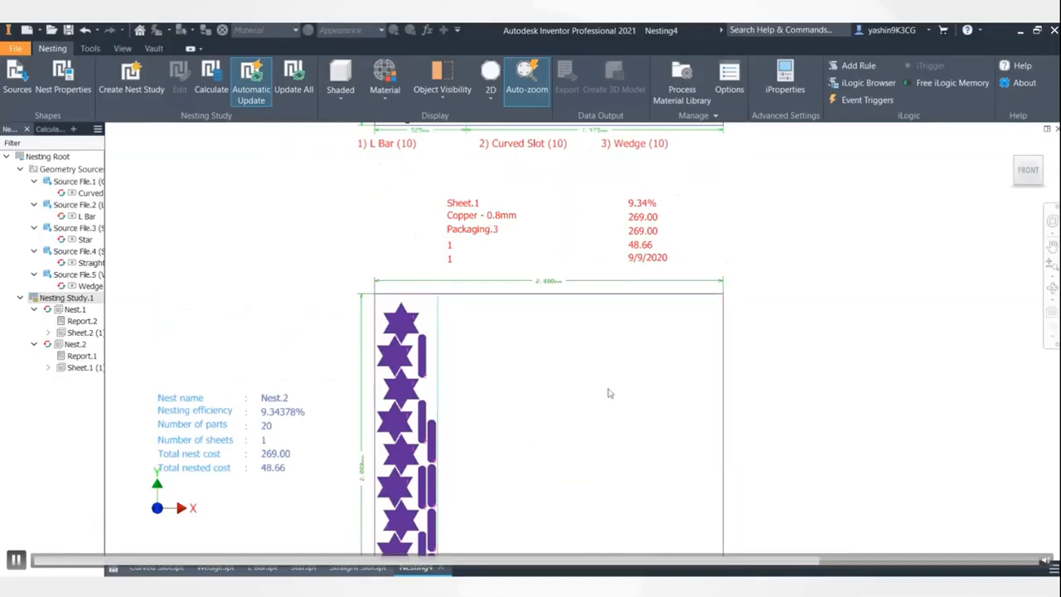
scroll(608, 395, "up", 3)
middle_click_drag(754, 259, 694, 407)
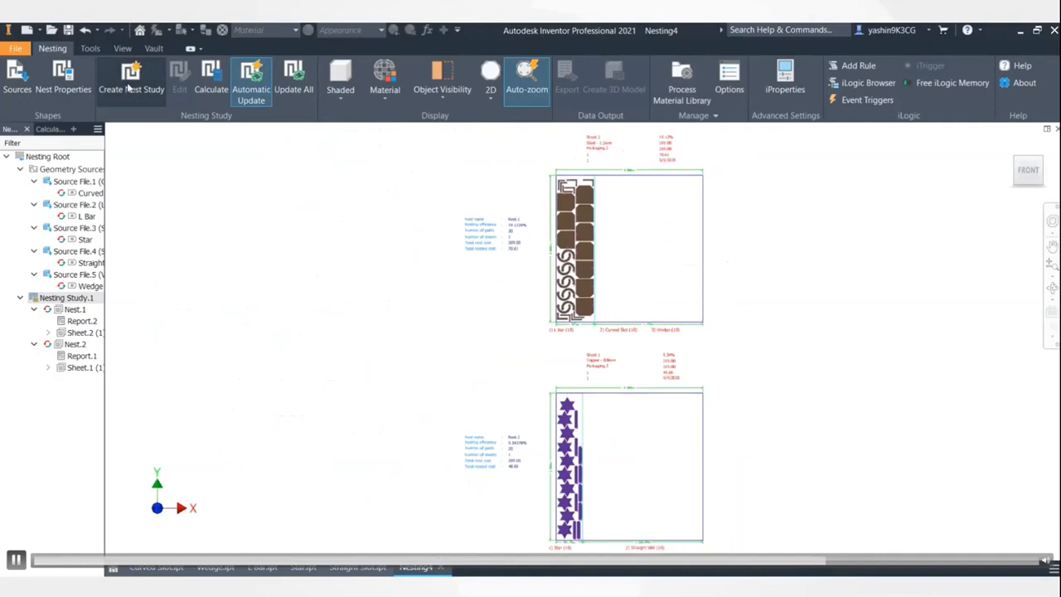
- Create a second nest study with a job quantity of 40
left_click(130, 81)
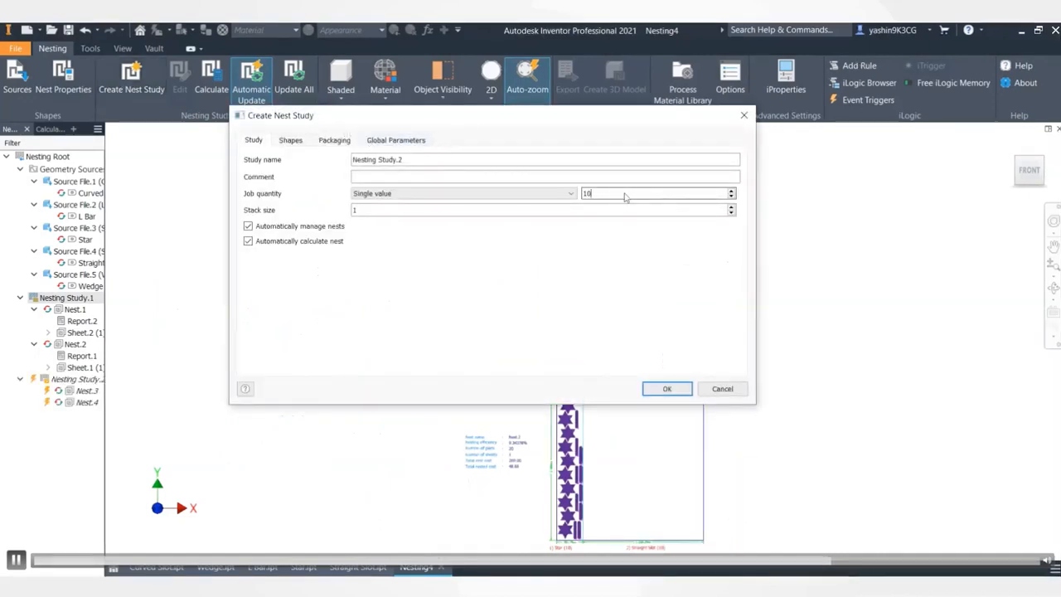
left_click_drag(589, 192, 577, 193)
key("BackSpace")
left_click(672, 392)
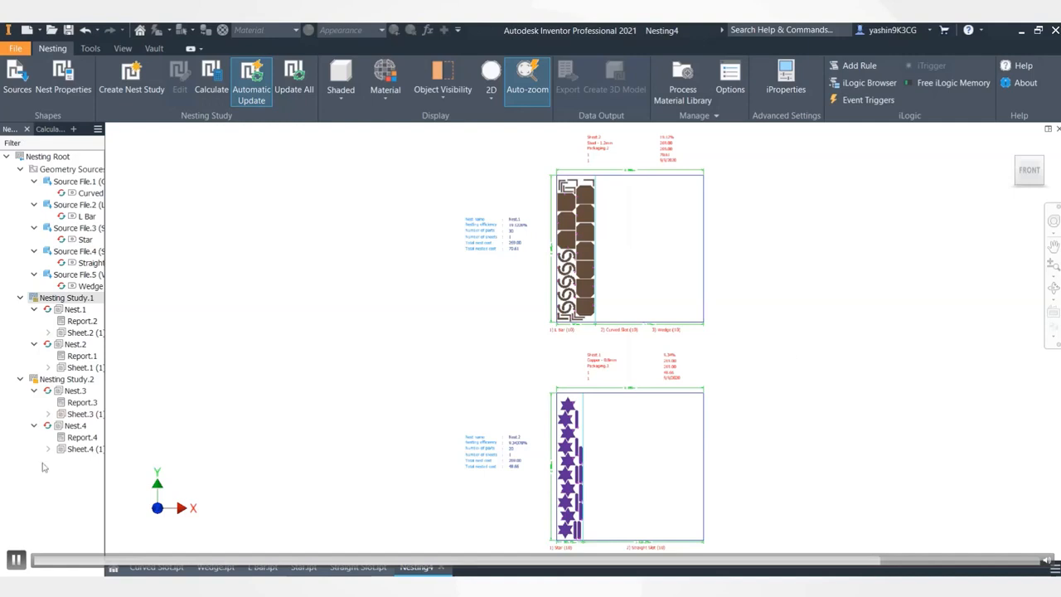
- Examine the second study's steel nest, including how fully the sheet is used, its efficiency and costs
middle_click_drag(829, 372, 685, 328)
scroll(685, 328, "up", 3)
middle_click_drag(687, 456, 635, 312)
scroll(589, 372, "down", 3)
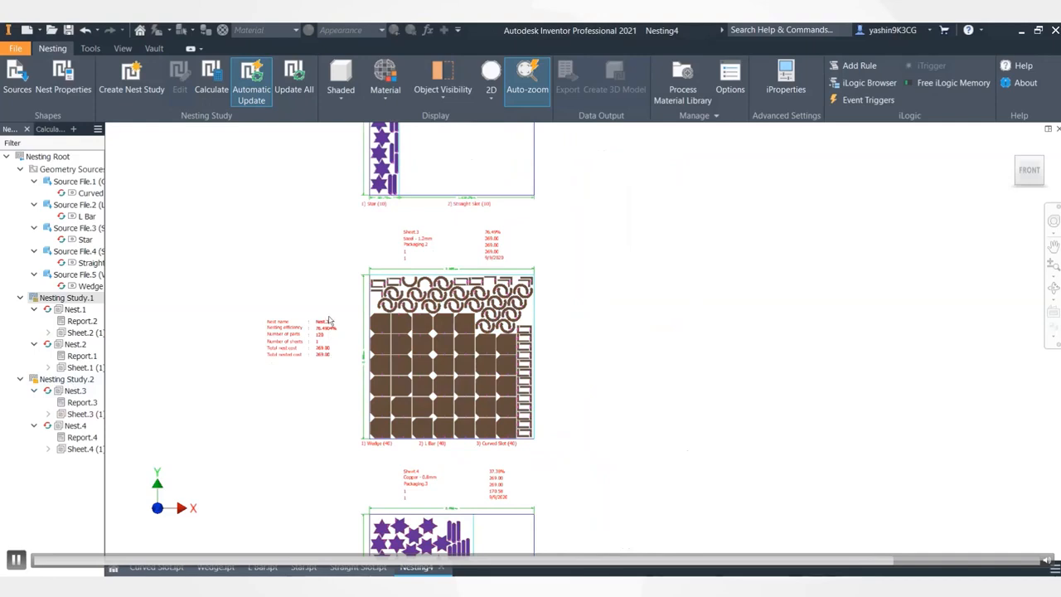
scroll(330, 322, "down", 2)
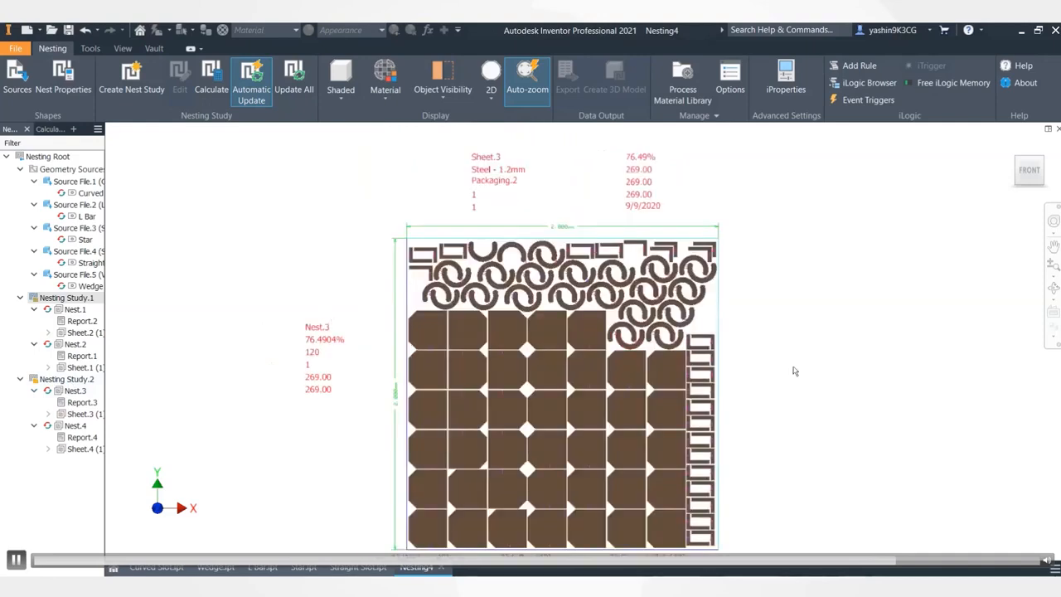
middle_click_drag(787, 370, 727, 333)
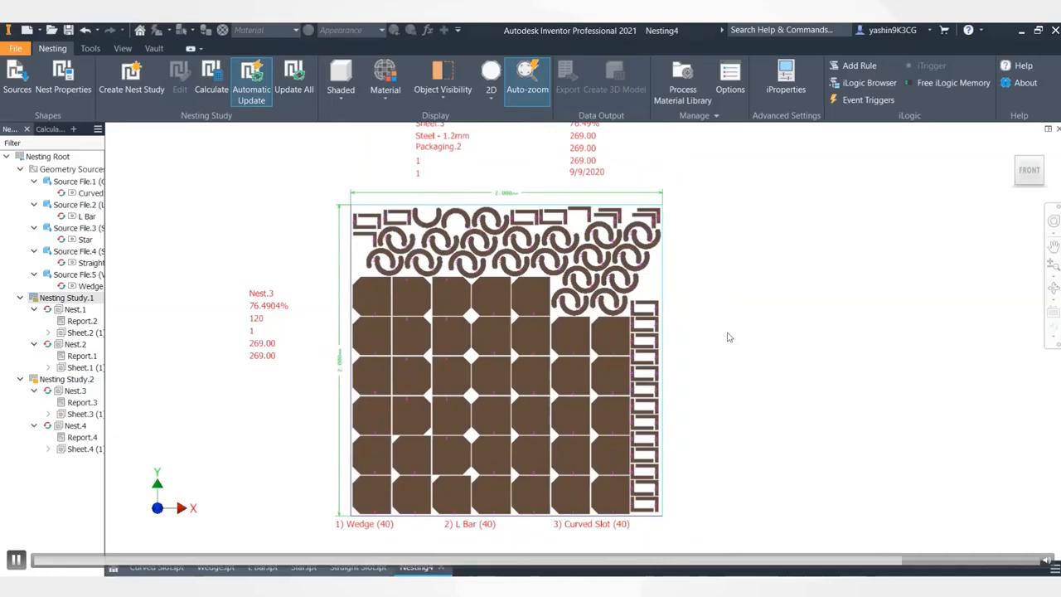
middle_click_drag(716, 276, 715, 299)
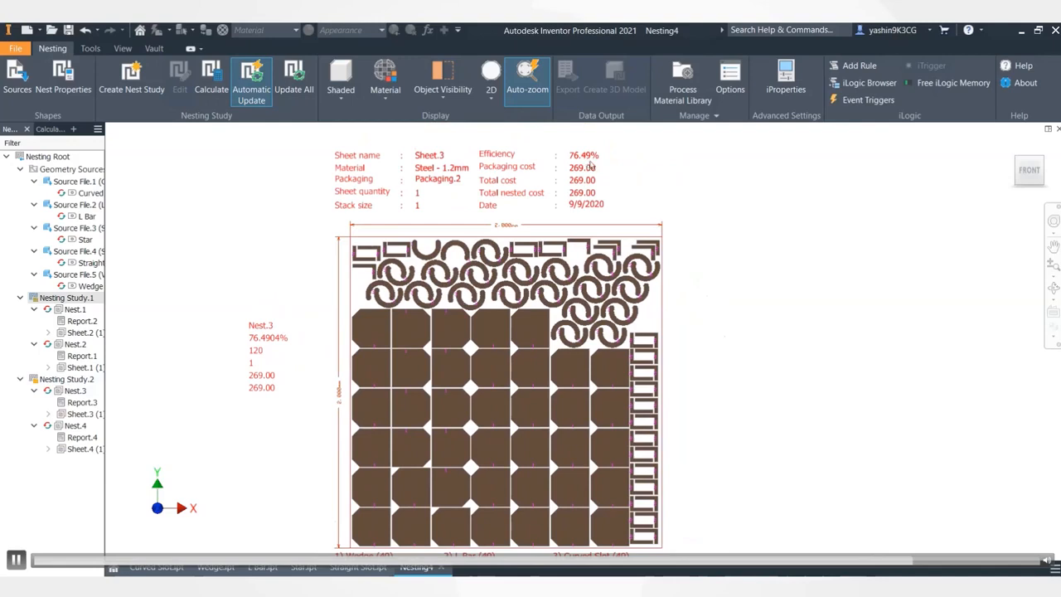
middle_click_drag(746, 401, 737, 379)
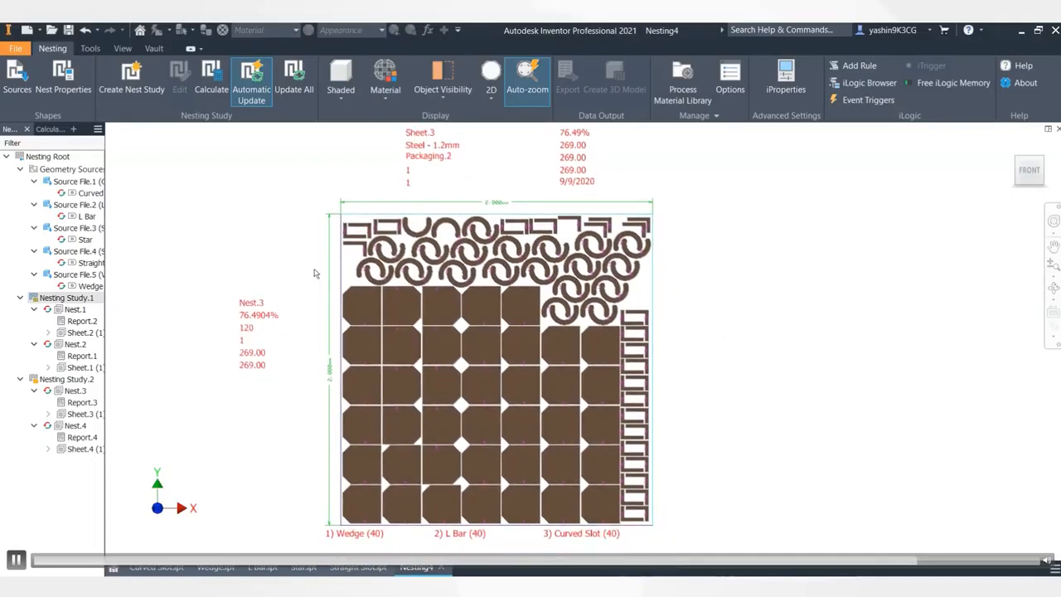
- Examine the second study's copper nest and compare it with the steel nest above it
scroll(710, 368, "down", 2)
middle_click_drag(741, 455, 674, 224)
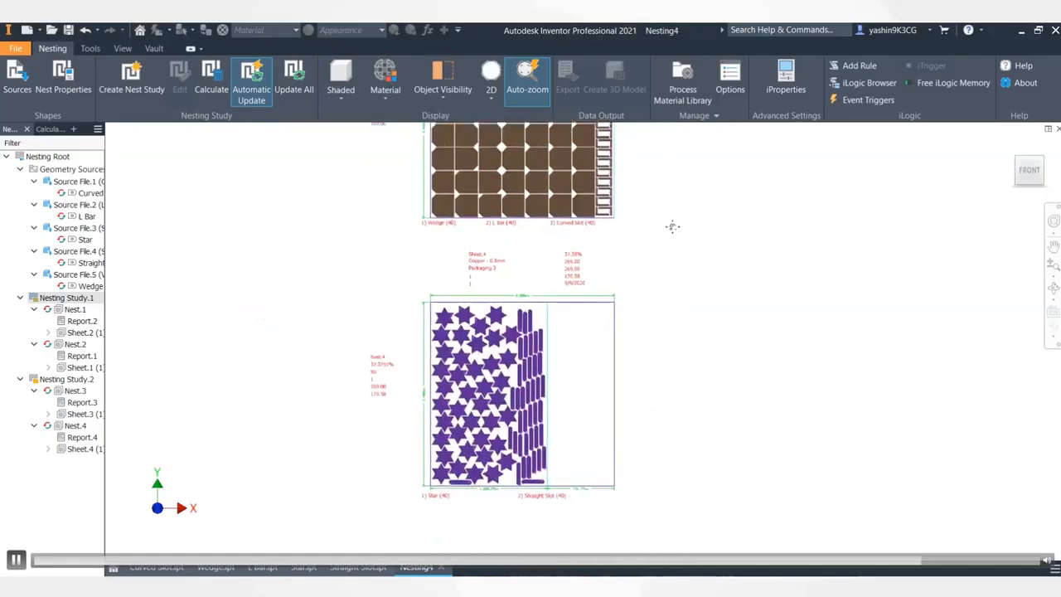
scroll(582, 365, "up", 3)
scroll(530, 266, "down", 3)
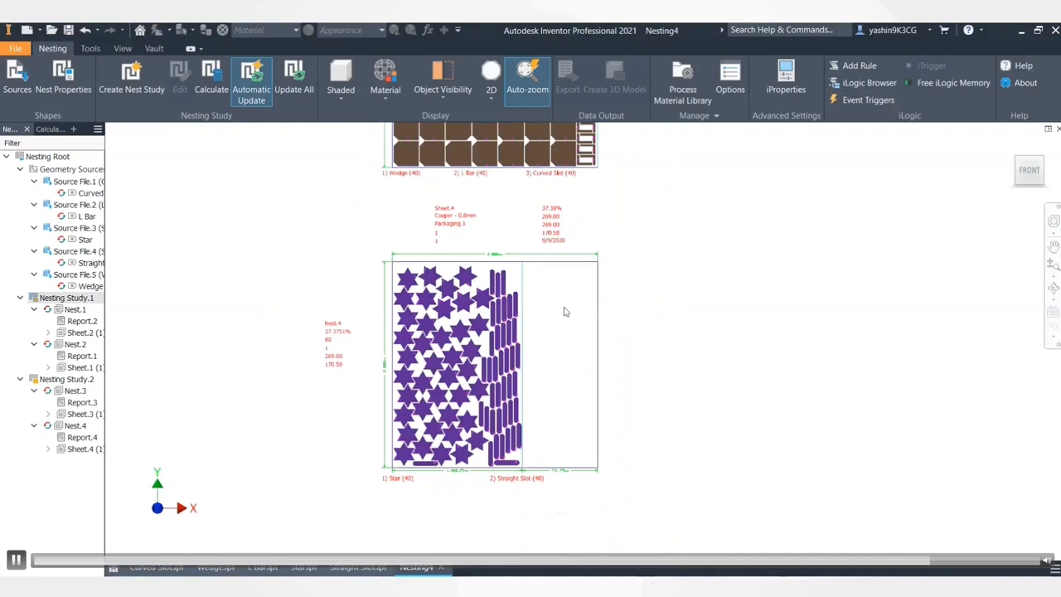
middle_click_drag(652, 221, 620, 279)
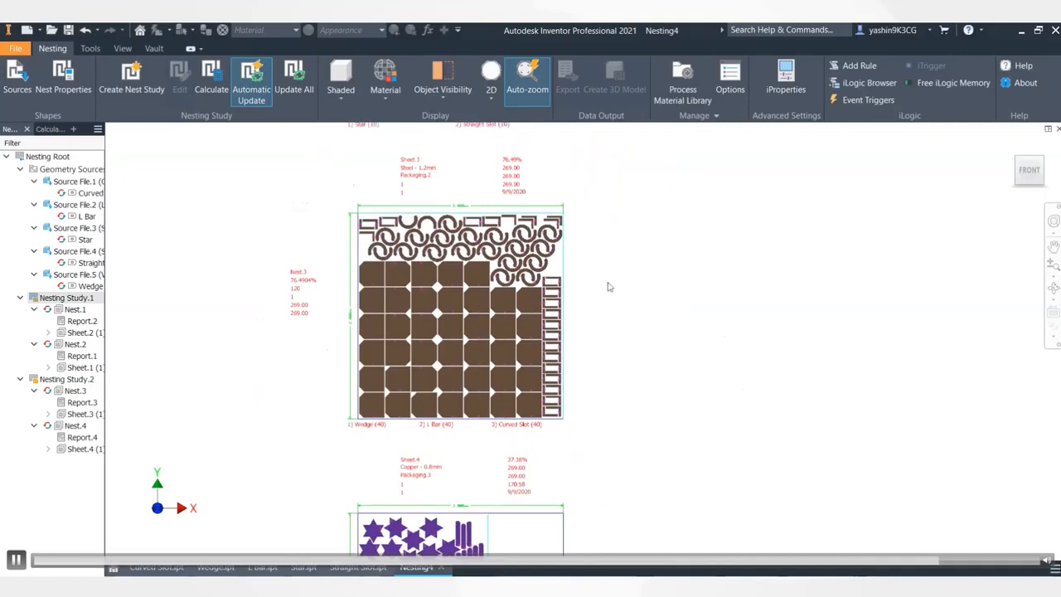
- Export the second study's steel sheet, Sheet.3, to Documents as an AutoCAD DXF file named Sheet.3, using the default export configuration
left_click(83, 415)
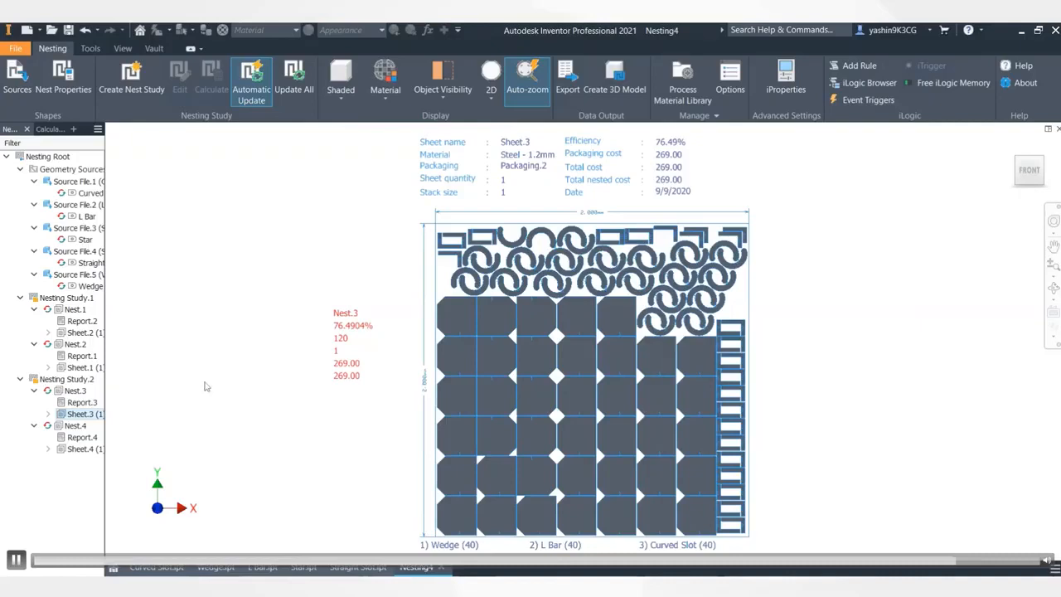
middle_click_drag(349, 390, 310, 371)
right_click(83, 414)
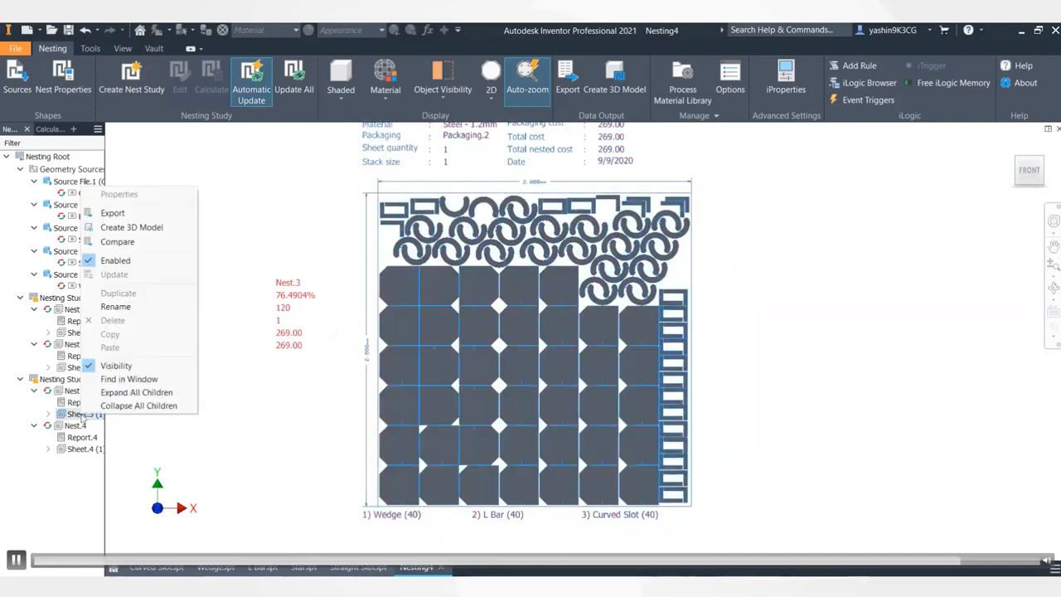
left_click(123, 215)
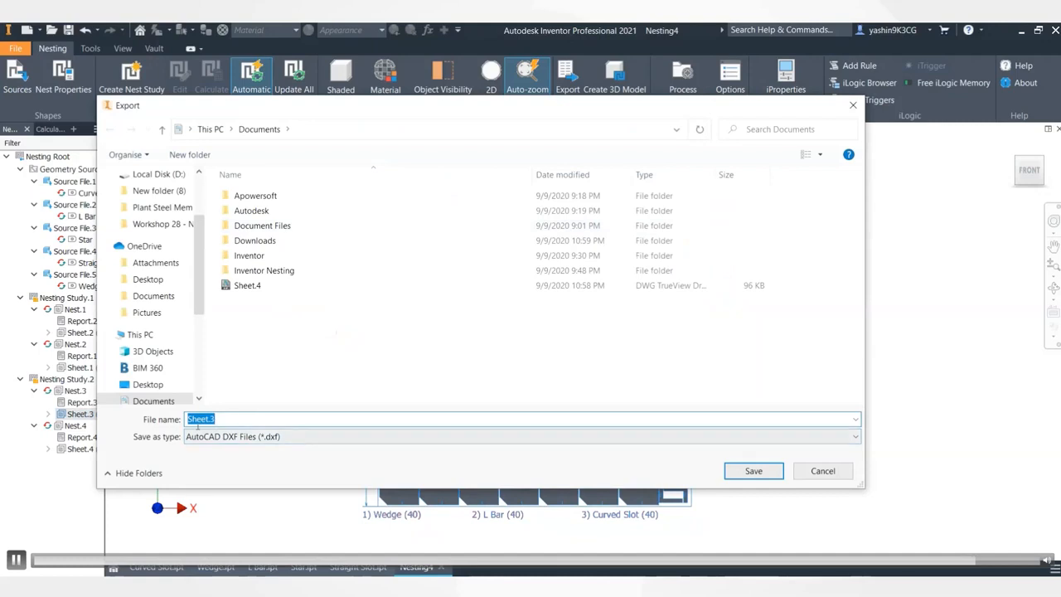
left_click(754, 470)
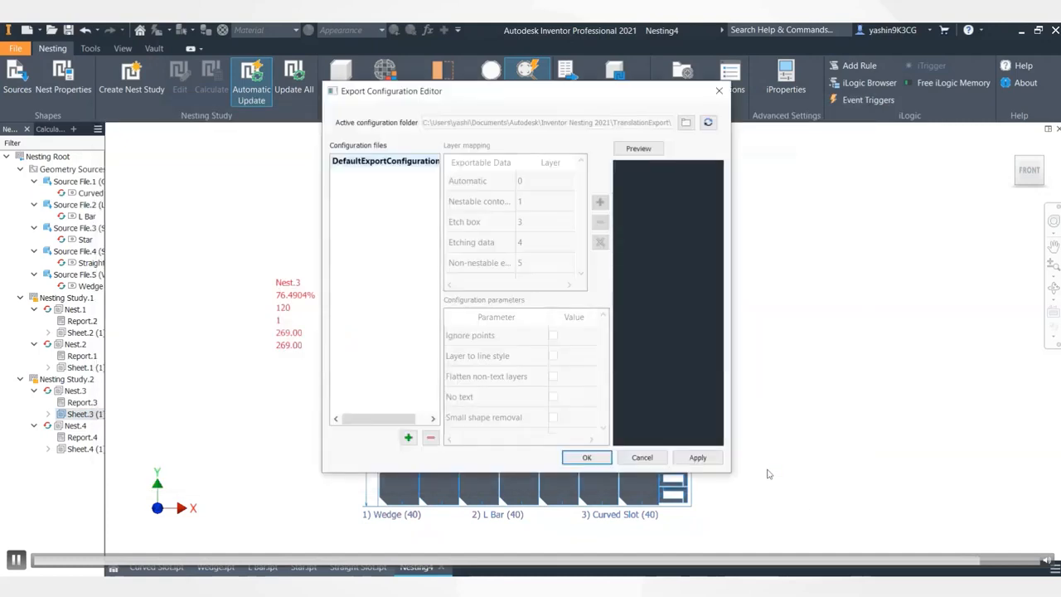
left_click(586, 458)
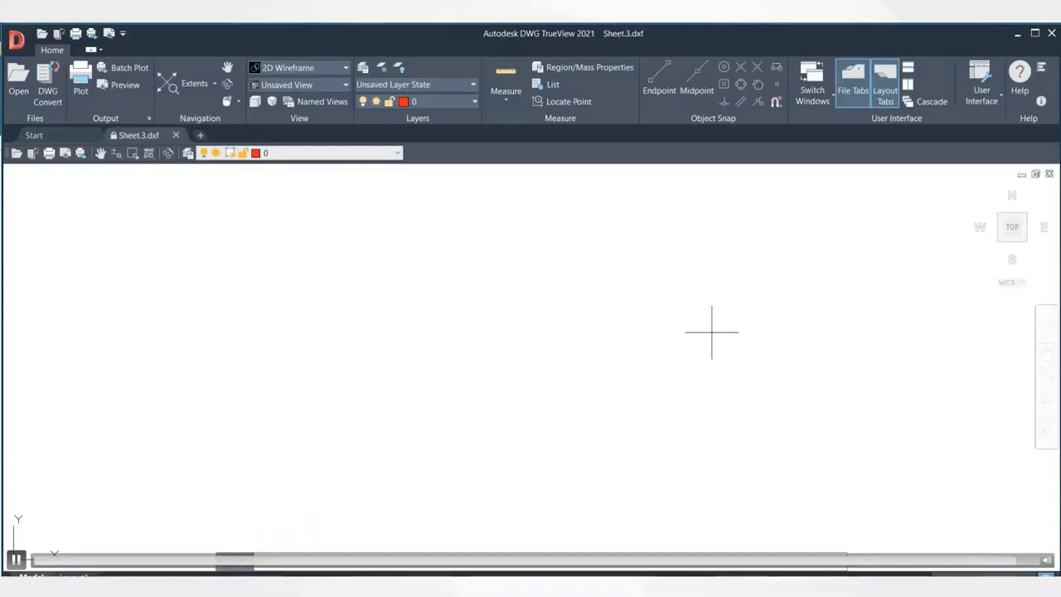
- Examine the exported Sheet.3.dxf in DWG TrueView, viewing the full nest layout with its sheet dimensions and part labels
scroll(711, 332, "down", 3)
scroll(711, 332, "down", 5)
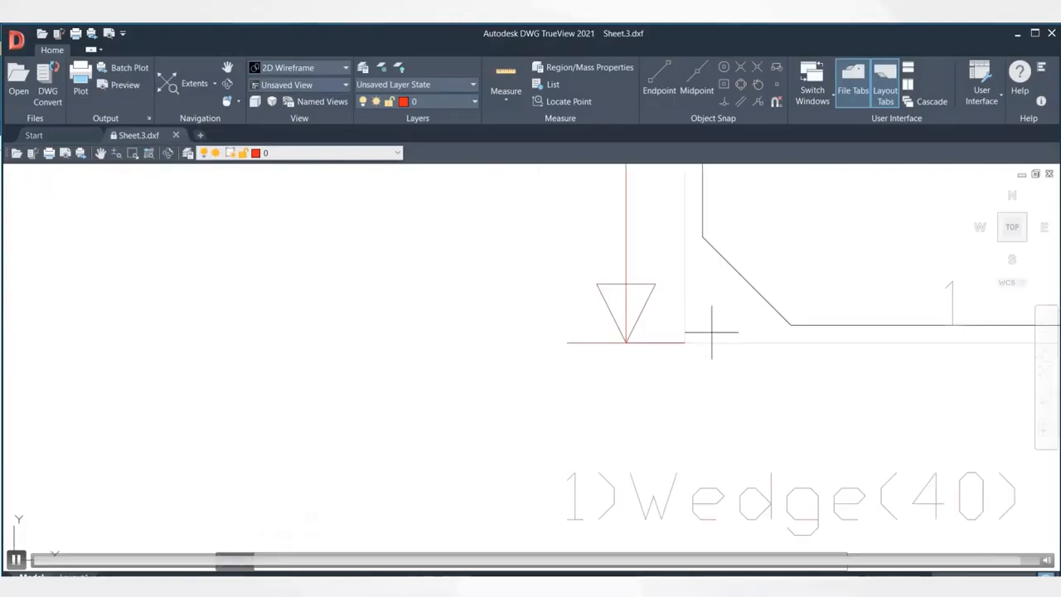
middle_click_drag(919, 267, 624, 420)
scroll(650, 320, "down", 2)
mouse_move(643, 319)
middle_mouse_down()
mouse_move(654, 346)
mouse_move(643, 410)
middle_mouse_up()
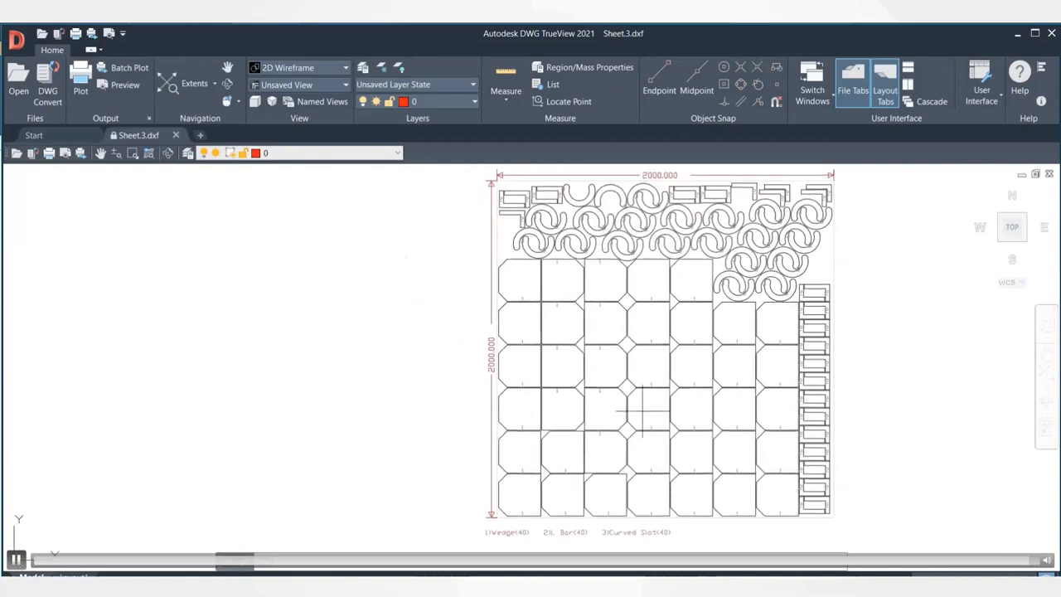